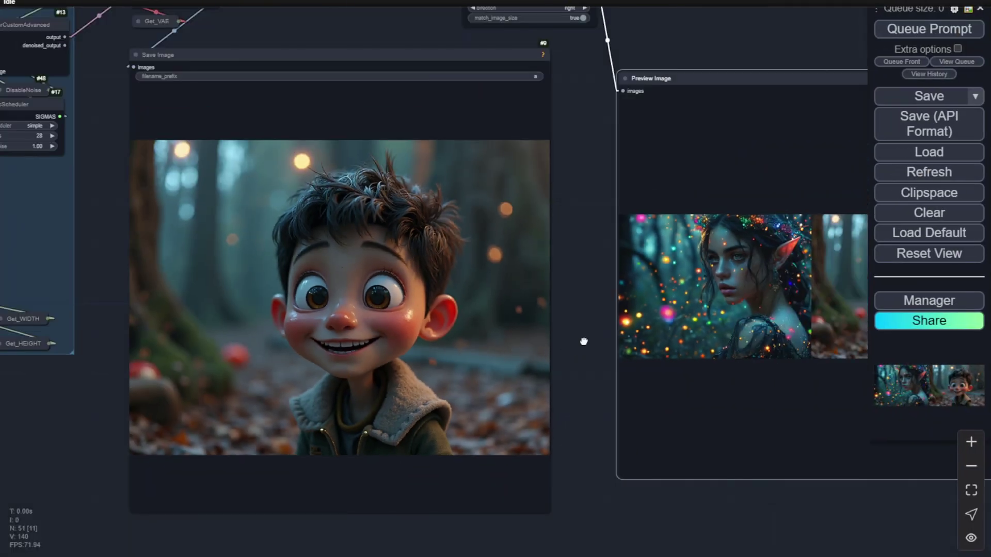
Check the before/after Preview Image comparison, then play the Mochi tutorial full screen, rewound a few seconds
{"action": "left_click_drag", "start_coordinate": [584, 342], "coordinate": [391, 344]}
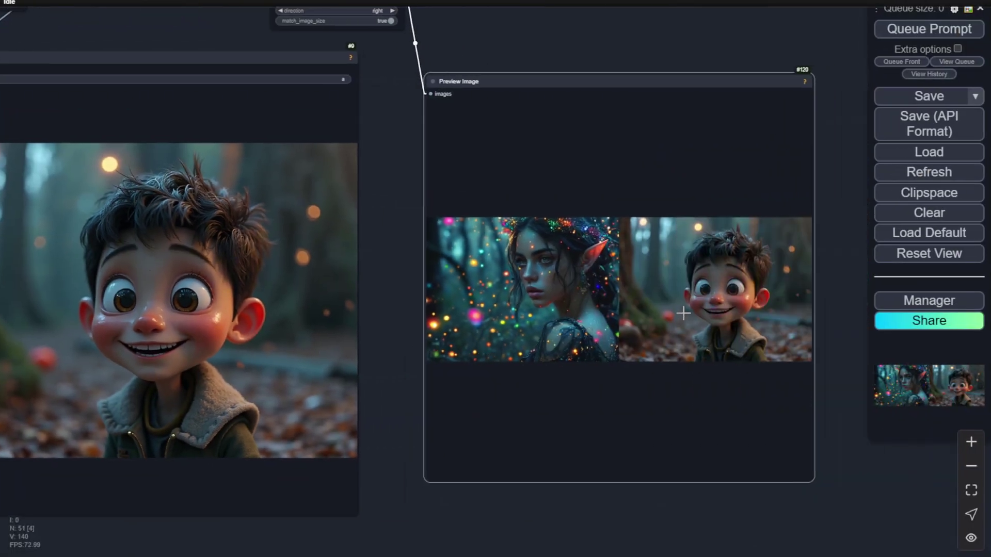
{"action": "scroll", "coordinate": [681, 313], "scroll_direction": "up", "scroll_amount": 2}
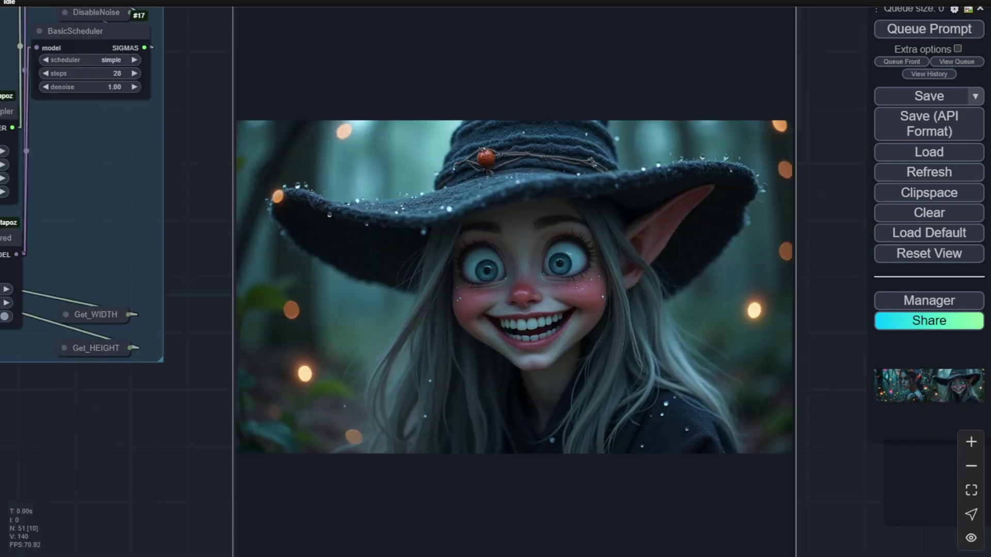
{"action": "scroll", "coordinate": [192, 315], "scroll_direction": "down", "scroll_amount": 1}
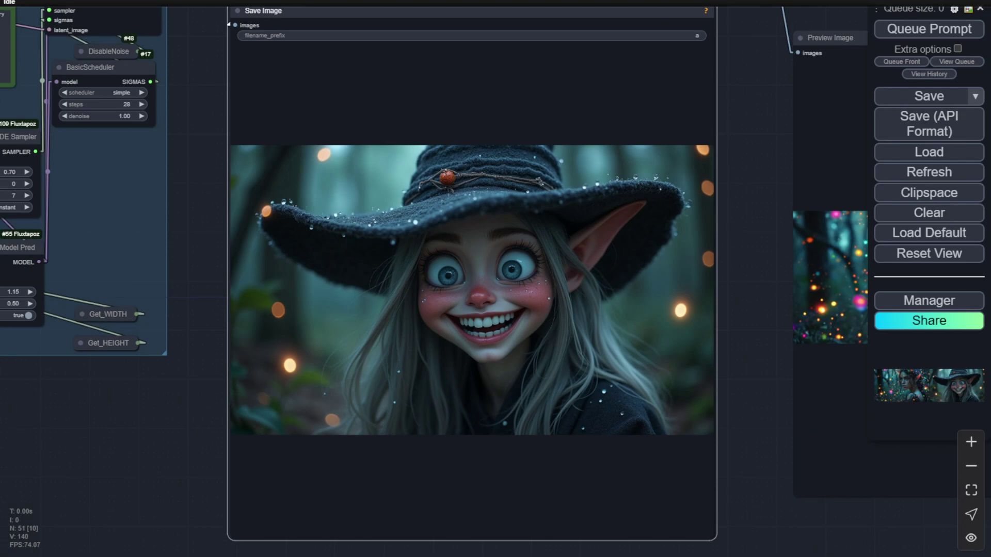
{"action": "scroll", "coordinate": [586, 337], "scroll_direction": "down", "scroll_amount": 3}
{"action": "scroll", "coordinate": [516, 485], "scroll_direction": "up", "scroll_amount": 4}
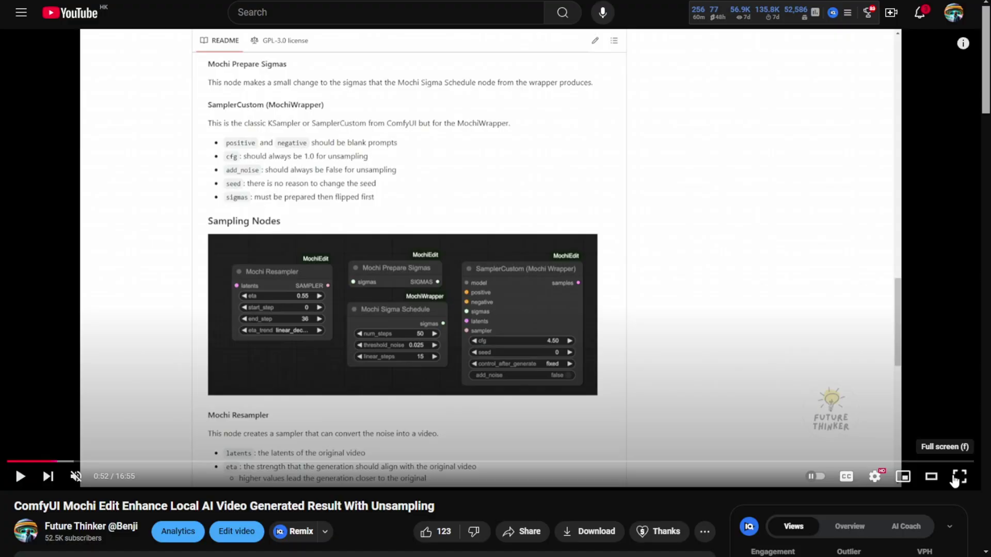
{"action": "left_click", "coordinate": [955, 479]}
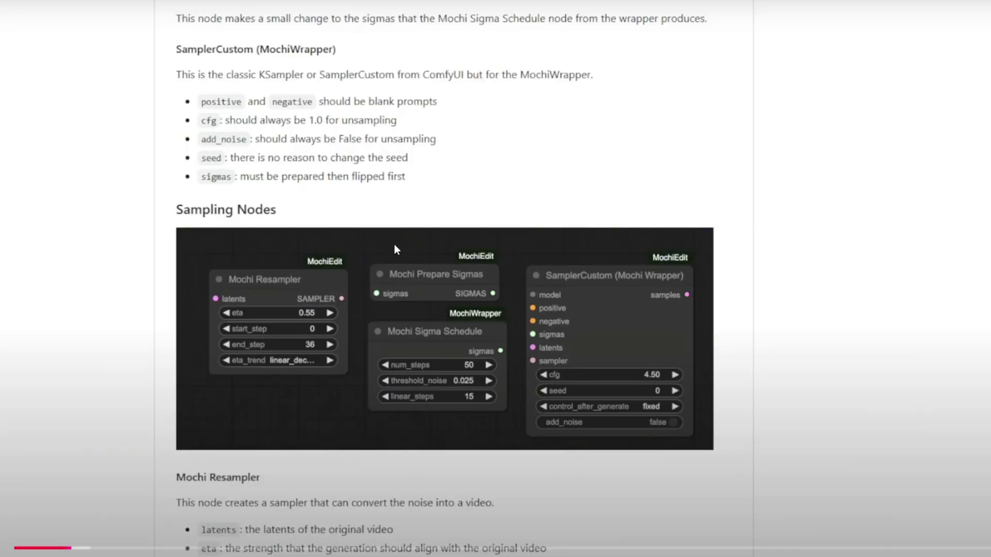
{"action": "key", "text": "Left"}
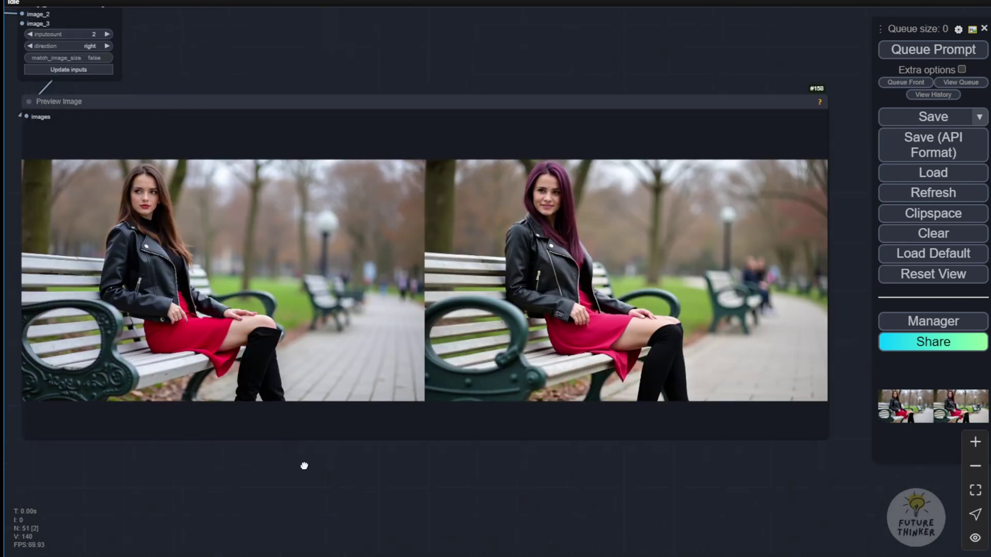
{"action": "scroll", "coordinate": [532, 284], "scroll_direction": "up", "scroll_amount": 3}
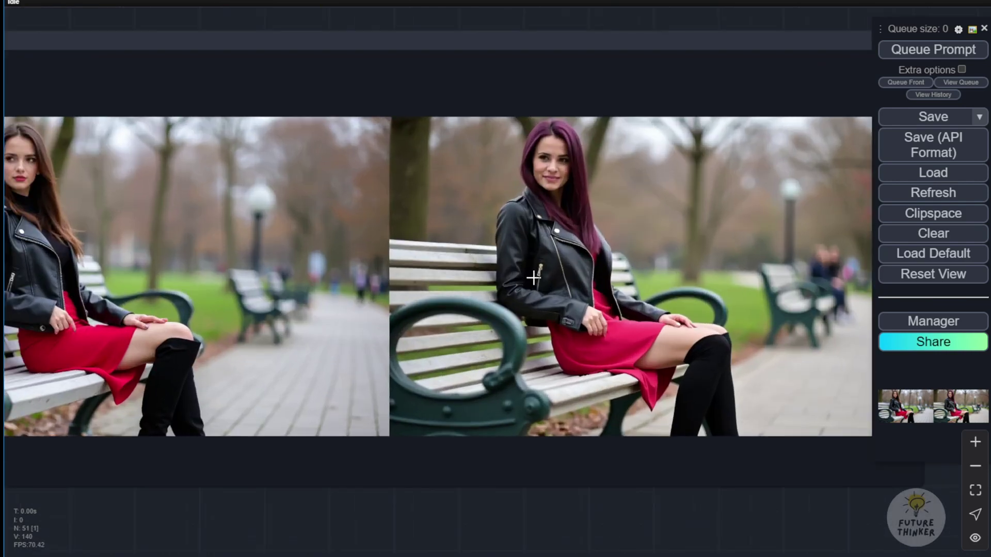
{"action": "scroll", "coordinate": [552, 139], "scroll_direction": "up", "scroll_amount": 2}
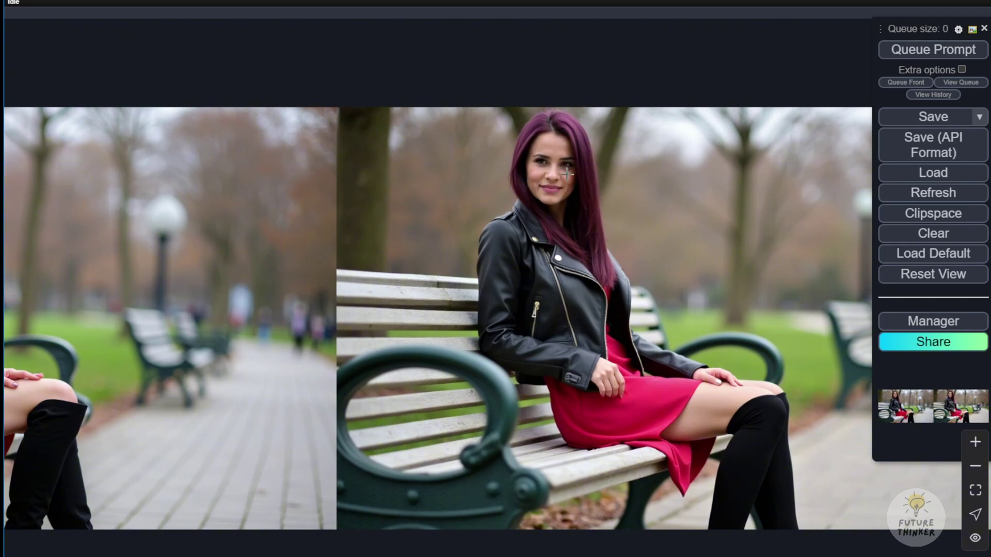
{"action": "scroll", "coordinate": [540, 224], "scroll_direction": "down", "scroll_amount": 2}
{"action": "left_click_drag", "start_coordinate": [542, 62], "coordinate": [647, 5]}
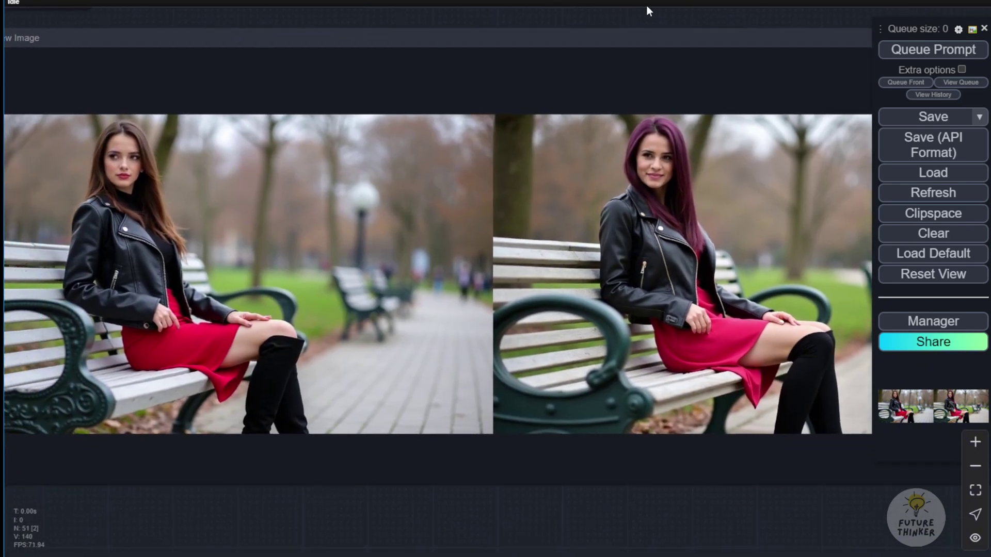
{"action": "scroll", "coordinate": [610, 258], "scroll_direction": "up", "scroll_amount": 2}
{"action": "scroll", "coordinate": [461, 333], "scroll_direction": "down", "scroll_amount": 3}
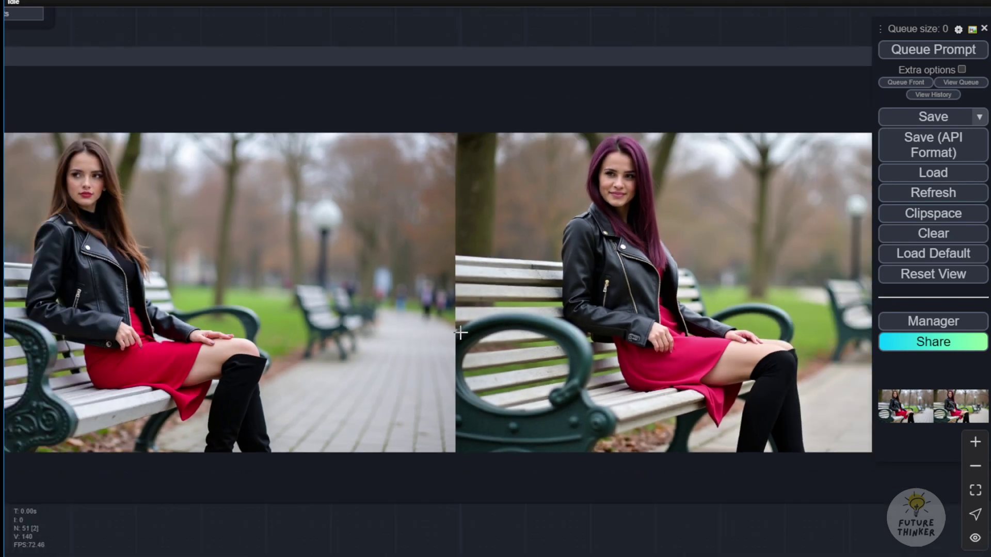
{"action": "left_click_drag", "start_coordinate": [637, 531], "coordinate": [735, 400]}
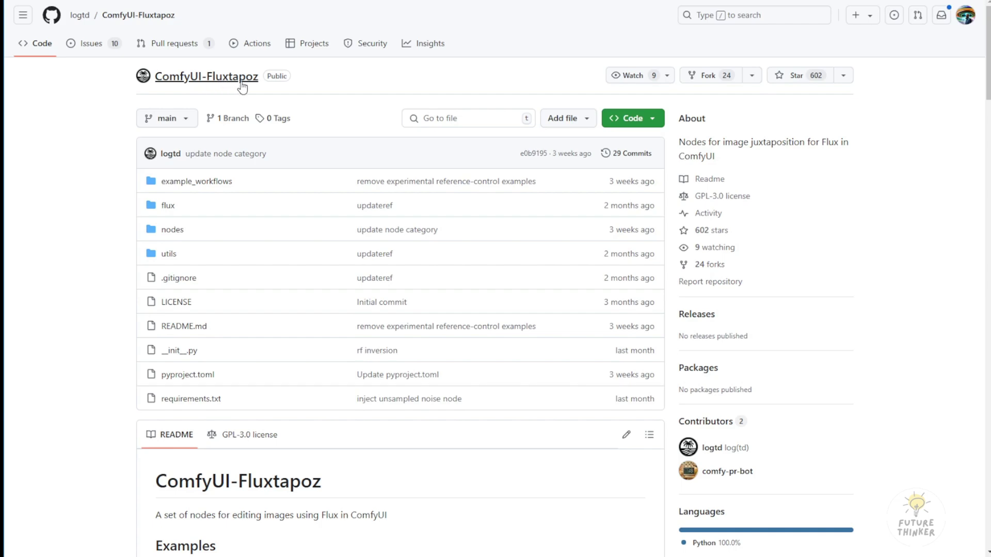
Scroll the Fluxtapoz README to the Rectified Flow Inversion section and its four sword-scene examples
{"action": "scroll", "coordinate": [239, 309], "scroll_direction": "down", "scroll_amount": 4}
{"action": "scroll", "coordinate": [239, 308], "scroll_direction": "down", "scroll_amount": 2}
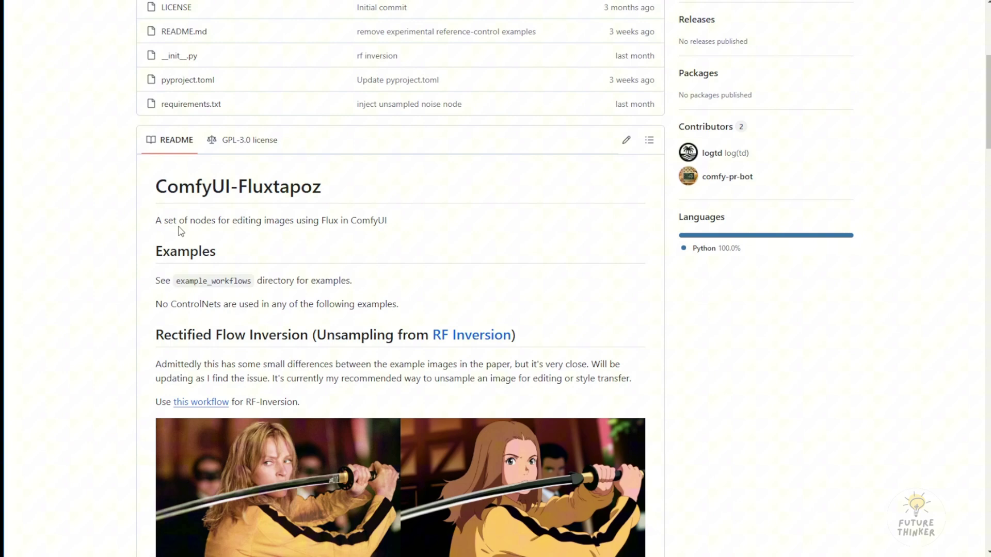
{"action": "scroll", "coordinate": [166, 130], "scroll_direction": "up", "scroll_amount": 5}
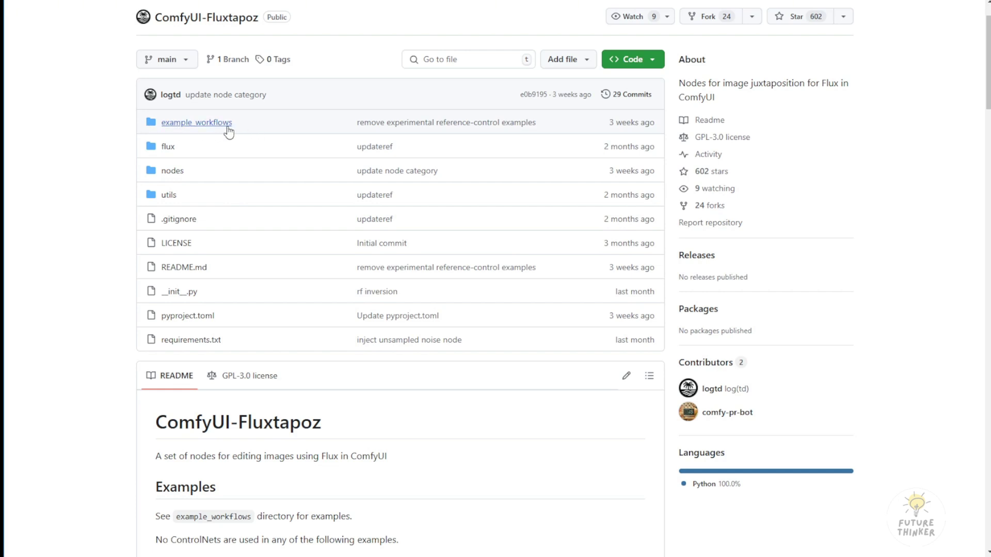
{"action": "scroll", "coordinate": [223, 131], "scroll_direction": "down", "scroll_amount": 8}
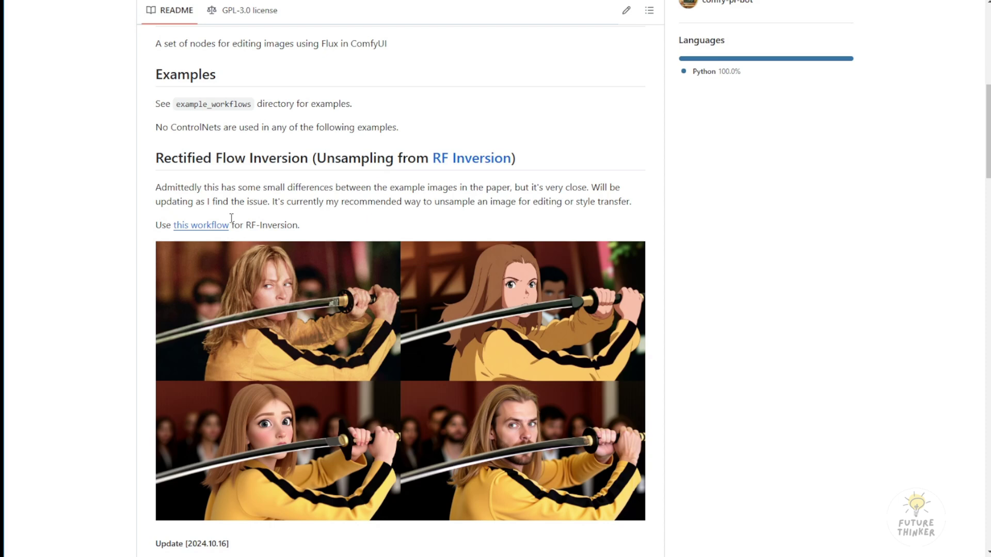
{"action": "scroll", "coordinate": [231, 239], "scroll_direction": "down", "scroll_amount": 1}
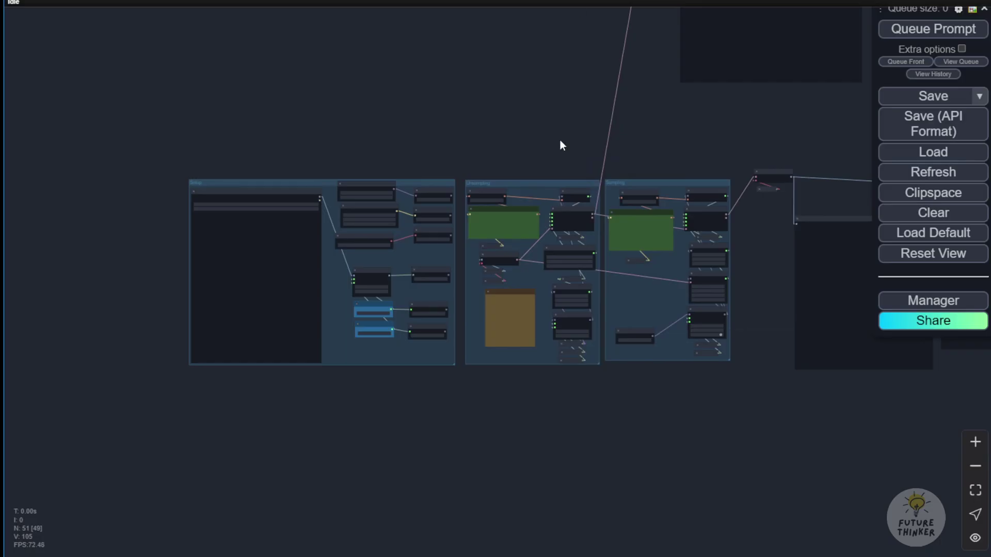
Reposition the Flux Forward ODE Sampler node within the Unsampling group
{"action": "scroll", "coordinate": [560, 141], "scroll_direction": "up", "scroll_amount": 6}
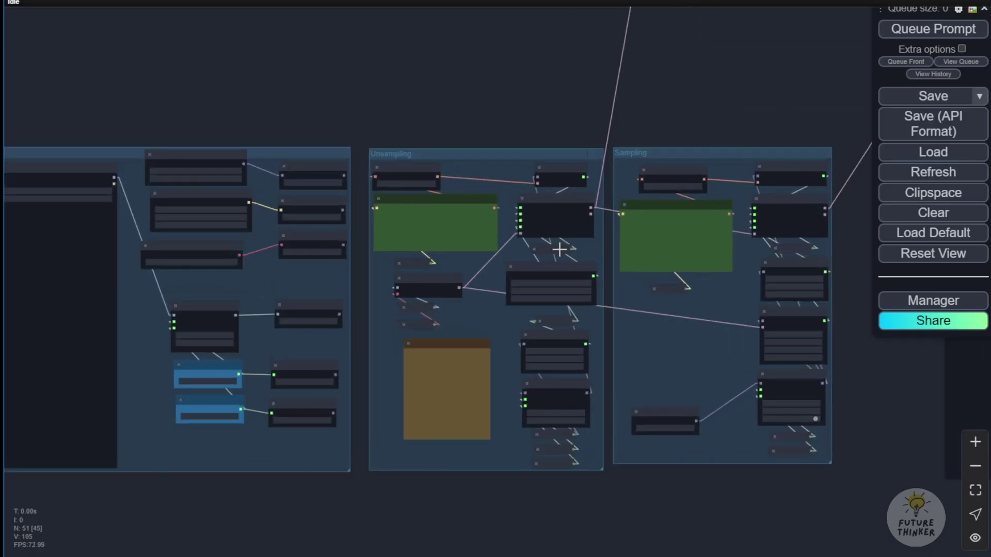
{"action": "scroll", "coordinate": [543, 252], "scroll_direction": "up", "scroll_amount": 3}
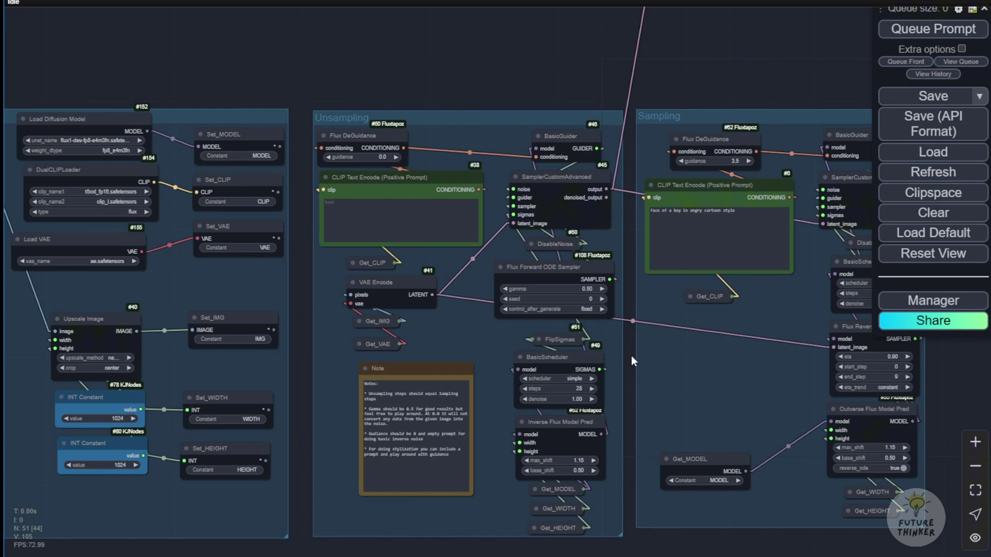
{"action": "scroll", "coordinate": [631, 355], "scroll_direction": "up", "scroll_amount": 3}
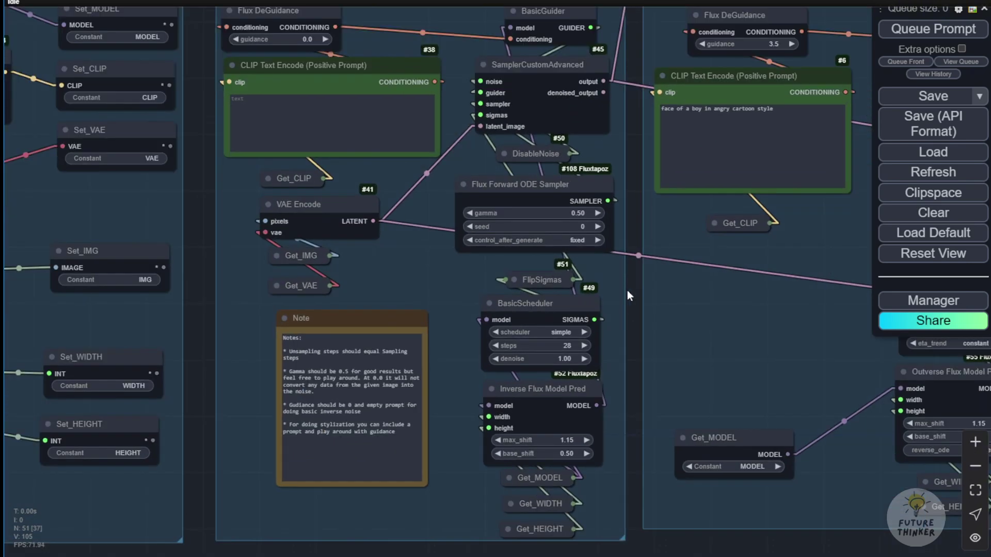
{"action": "left_click_drag", "start_coordinate": [627, 290], "coordinate": [643, 375]}
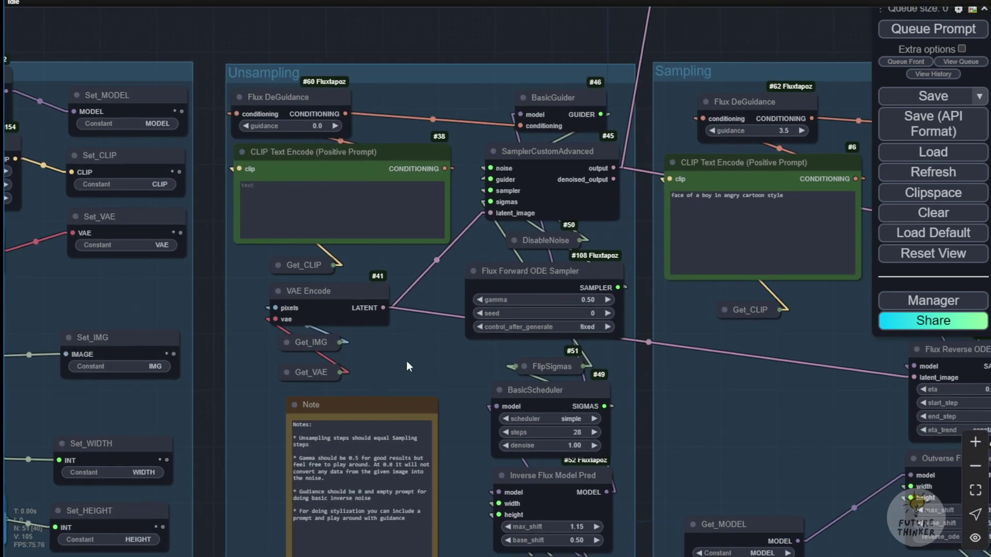
{"action": "left_click_drag", "start_coordinate": [408, 367], "coordinate": [402, 229]}
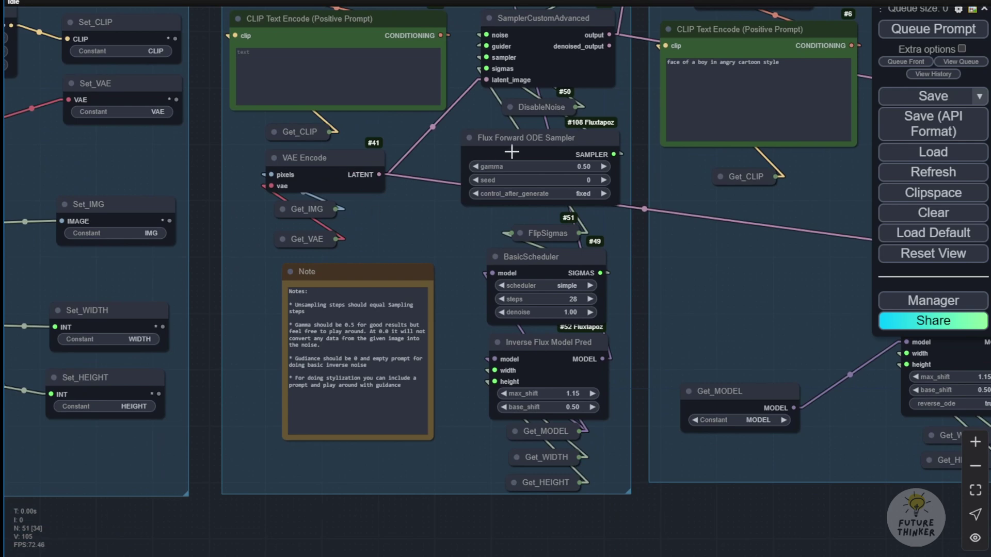
{"action": "scroll", "coordinate": [516, 139], "scroll_direction": "up", "scroll_amount": 6}
{"action": "left_click_drag", "start_coordinate": [528, 135], "coordinate": [378, 200]}
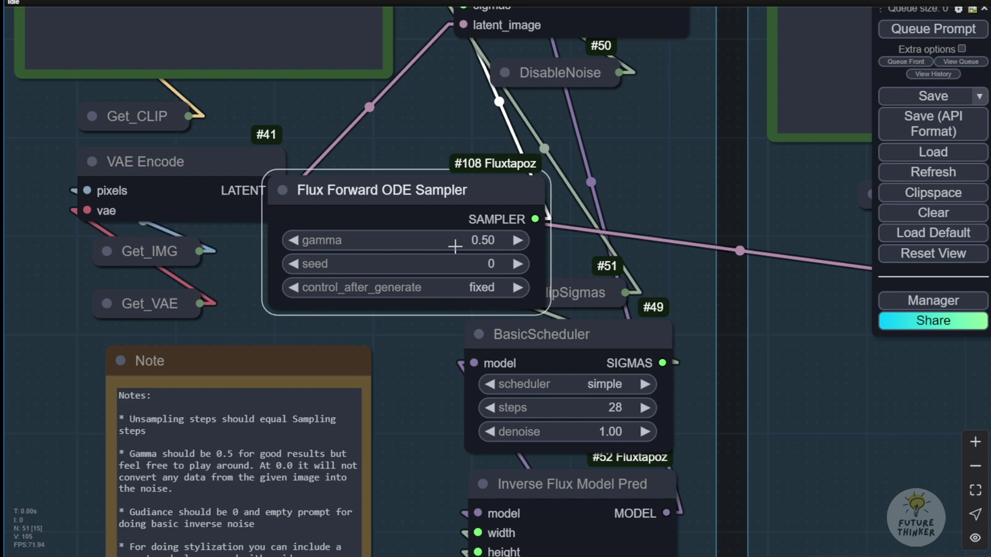
{"action": "left_click_drag", "start_coordinate": [435, 182], "coordinate": [540, 130]}
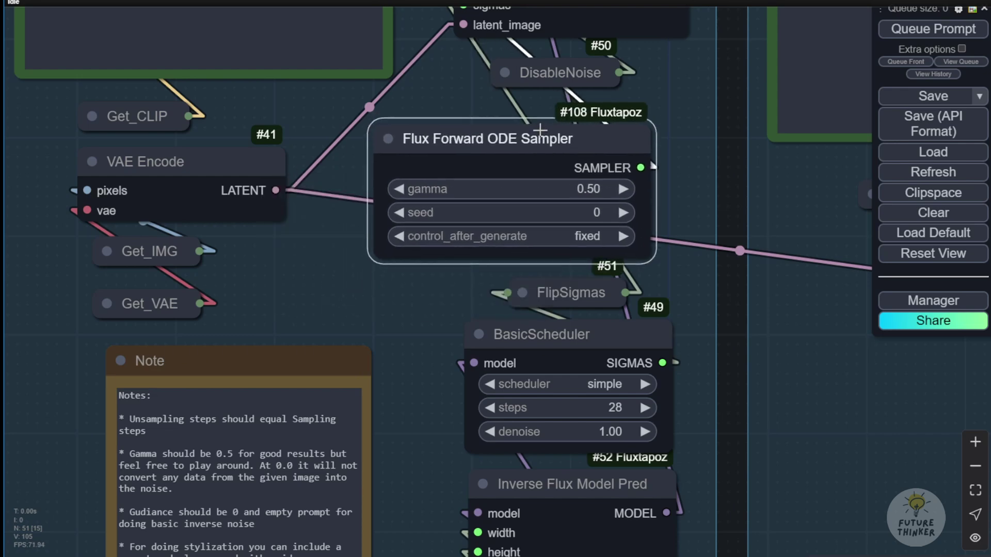
Nudge Flux DeGuidance right and collapse DisableNoise, placing it below SamplerCustomAdvanced
{"action": "left_click_drag", "start_coordinate": [386, 488], "coordinate": [376, 276]}
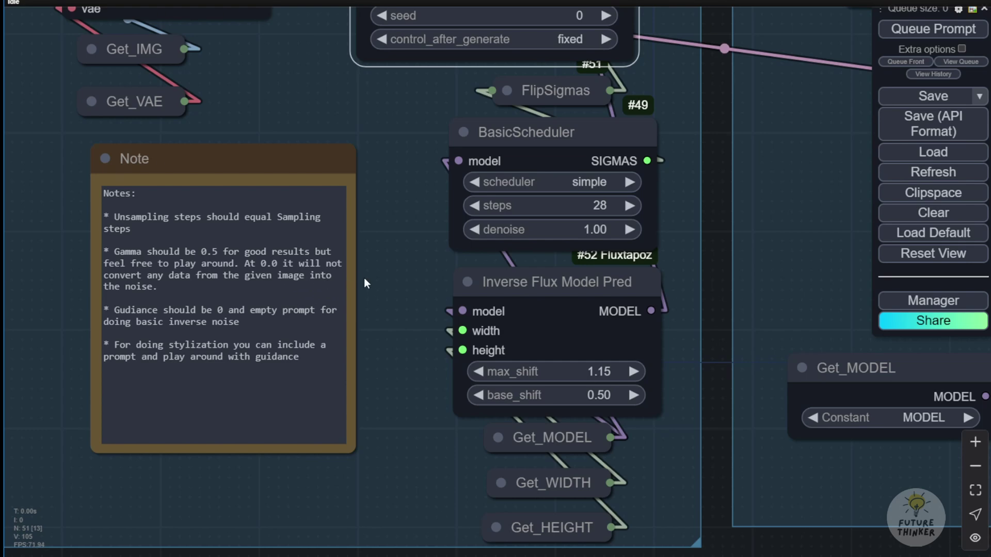
{"action": "left_click", "coordinate": [508, 302]}
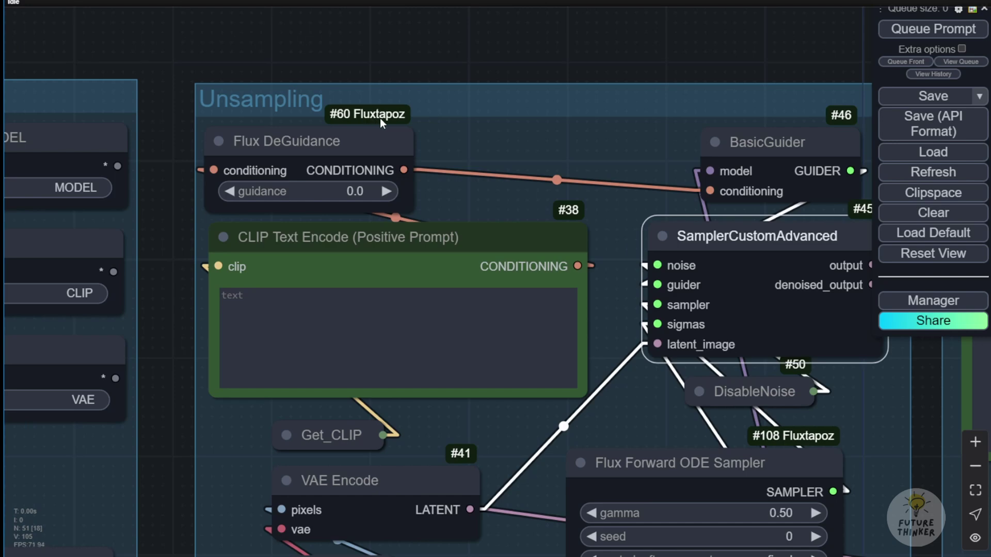
{"action": "left_click_drag", "start_coordinate": [379, 120], "coordinate": [403, 118]}
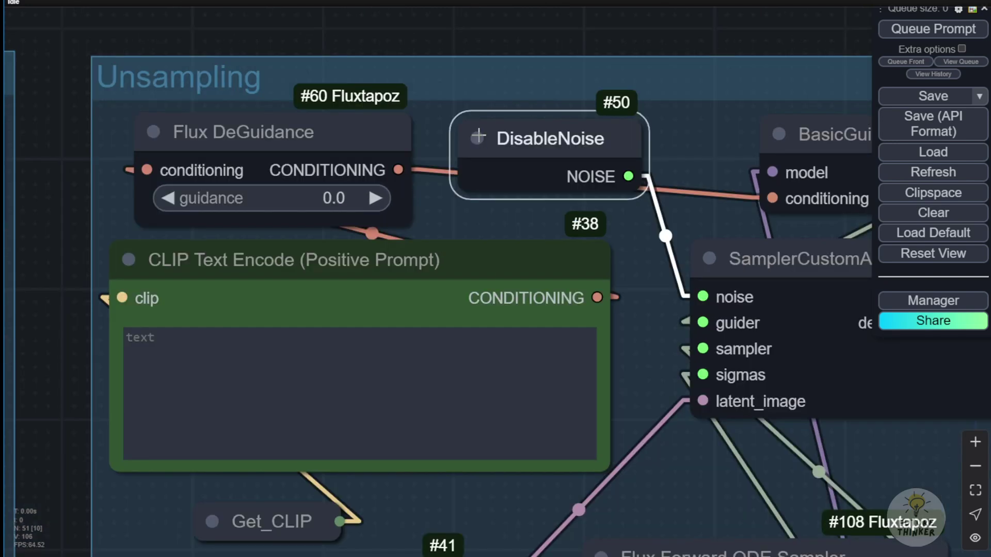
{"action": "left_click", "coordinate": [478, 136]}
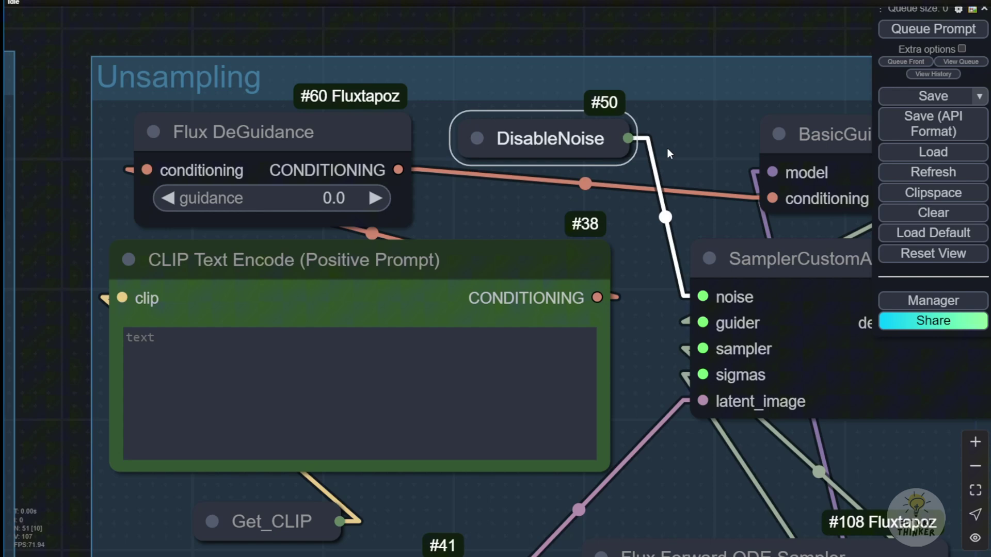
{"action": "left_click_drag", "start_coordinate": [667, 147], "coordinate": [643, 107]}
{"action": "scroll", "coordinate": [644, 106], "scroll_direction": "down", "scroll_amount": 2}
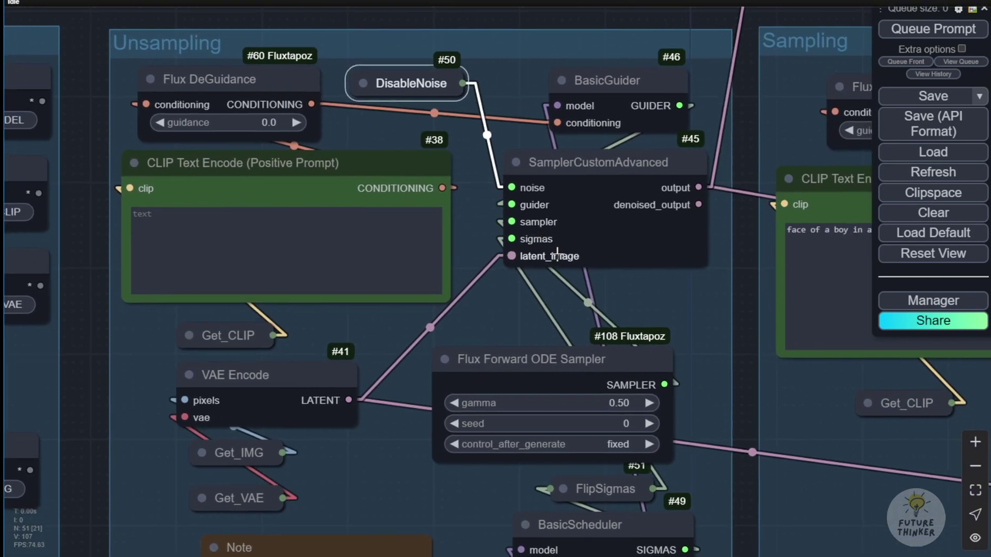
{"action": "left_click_drag", "start_coordinate": [388, 81], "coordinate": [515, 309]}
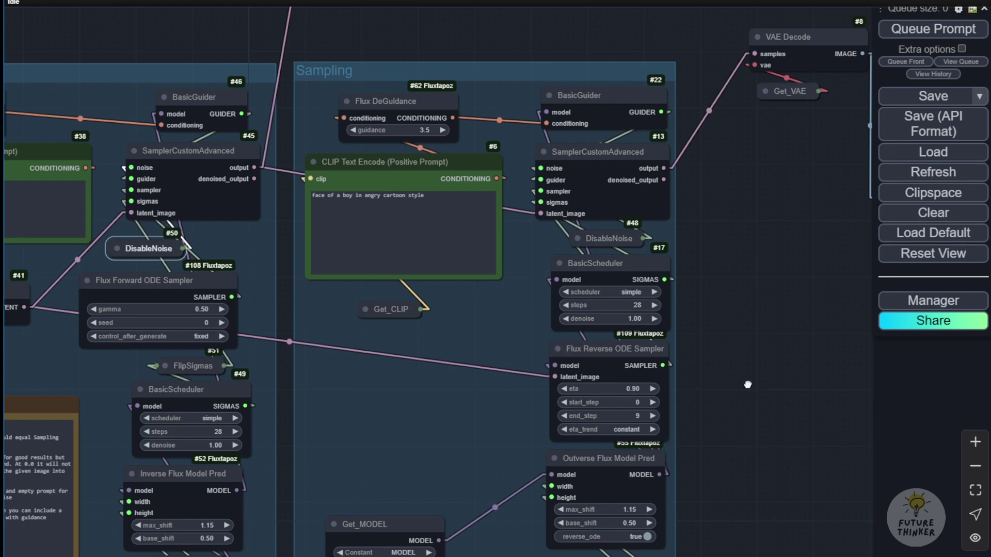
Move the Flux Reverse ODE Sampler left and place Outverse Flux Model Pred beside it
{"action": "left_click_drag", "start_coordinate": [747, 384], "coordinate": [355, 232]}
{"action": "scroll", "coordinate": [402, 246], "scroll_direction": "up", "scroll_amount": 3}
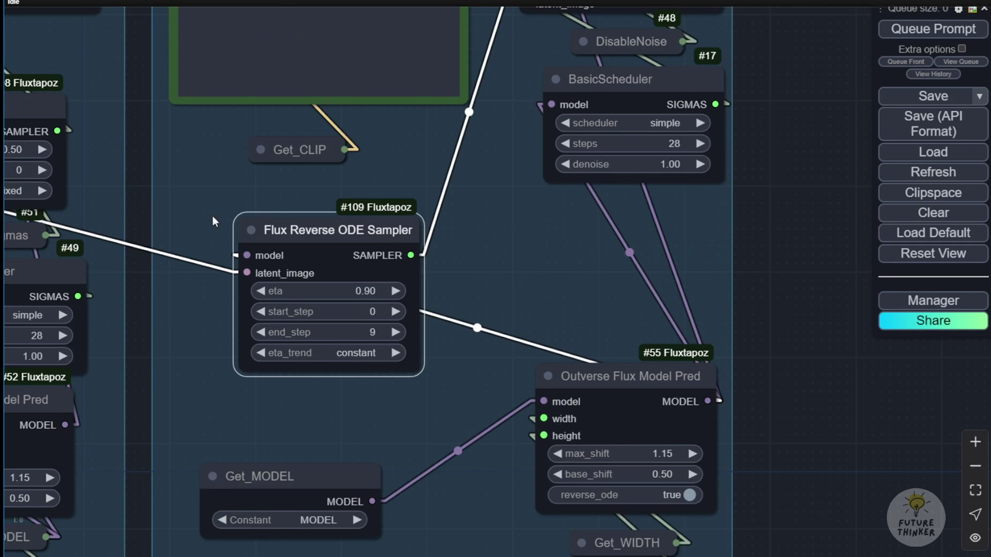
{"action": "left_click_drag", "start_coordinate": [216, 198], "coordinate": [493, 235]}
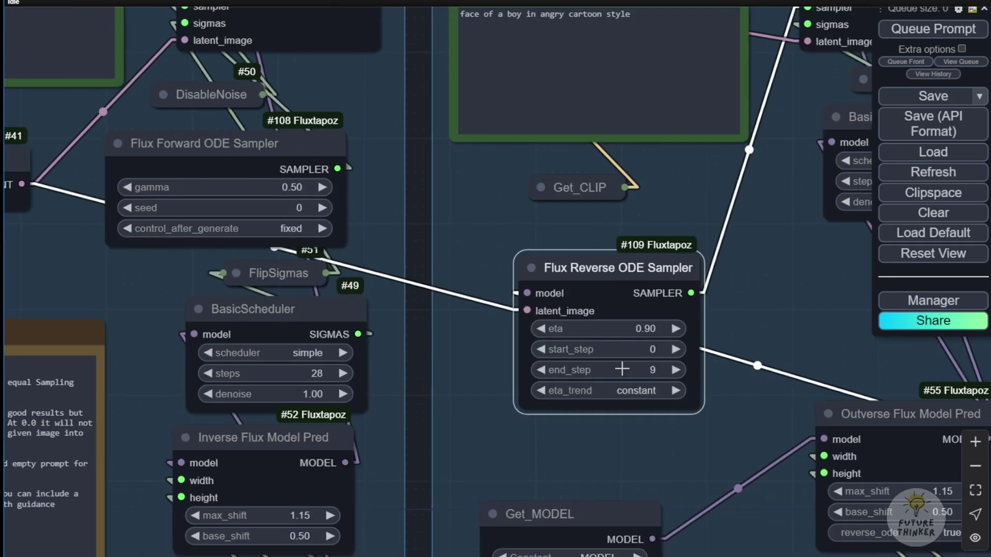
{"action": "left_click_drag", "start_coordinate": [839, 377], "coordinate": [581, 298]}
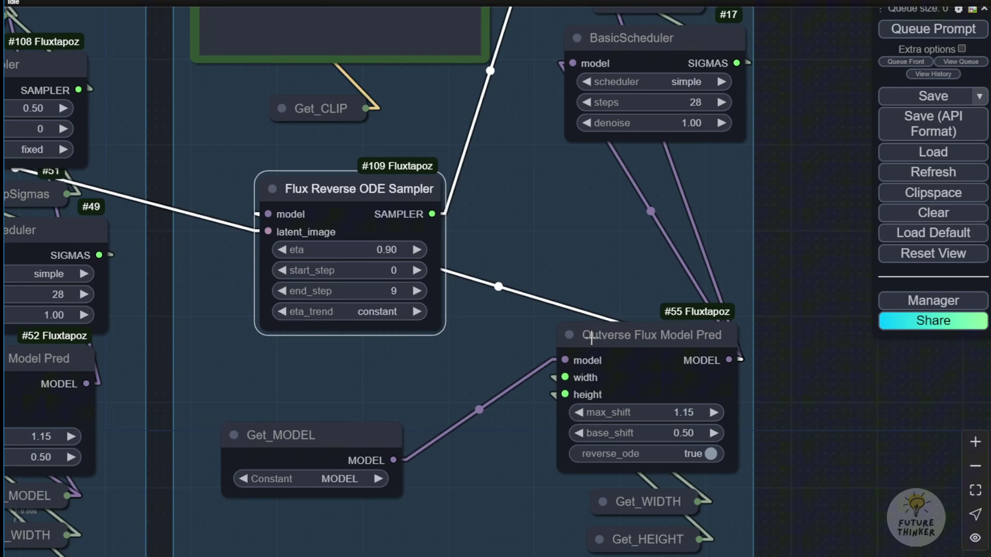
{"action": "left_click_drag", "start_coordinate": [591, 336], "coordinate": [529, 222]}
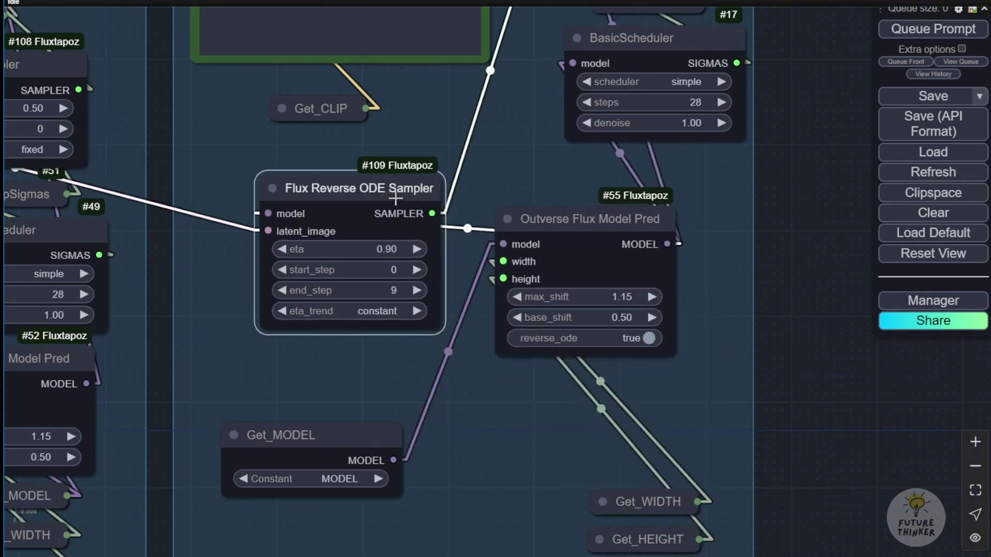
{"action": "scroll", "coordinate": [303, 170], "scroll_direction": "up", "scroll_amount": 5}
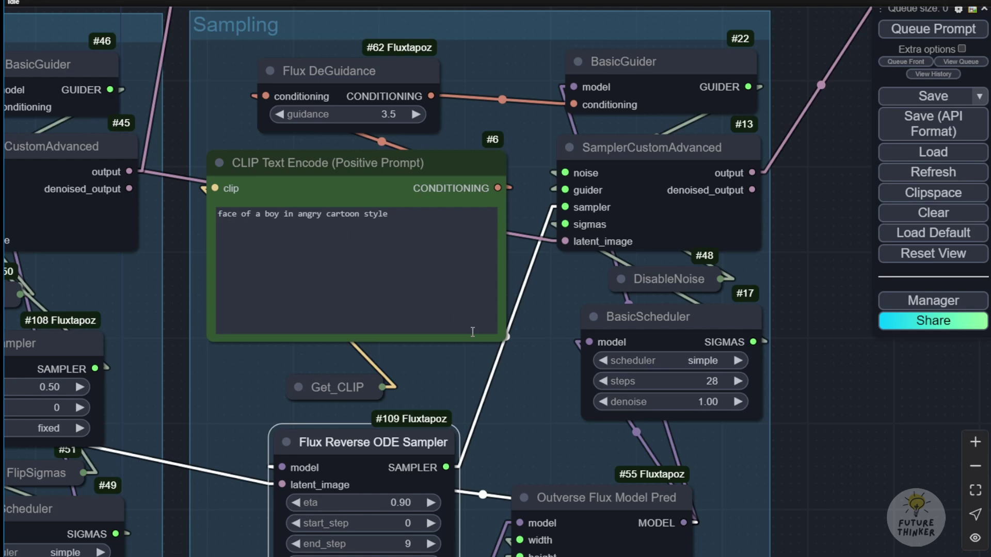
Inspect the 'angry cartoon' positive prompt and the samplers beneath it, nudging Outverse Flux Model Pred
{"action": "left_click", "coordinate": [521, 431]}
{"action": "left_click", "coordinate": [420, 209]}
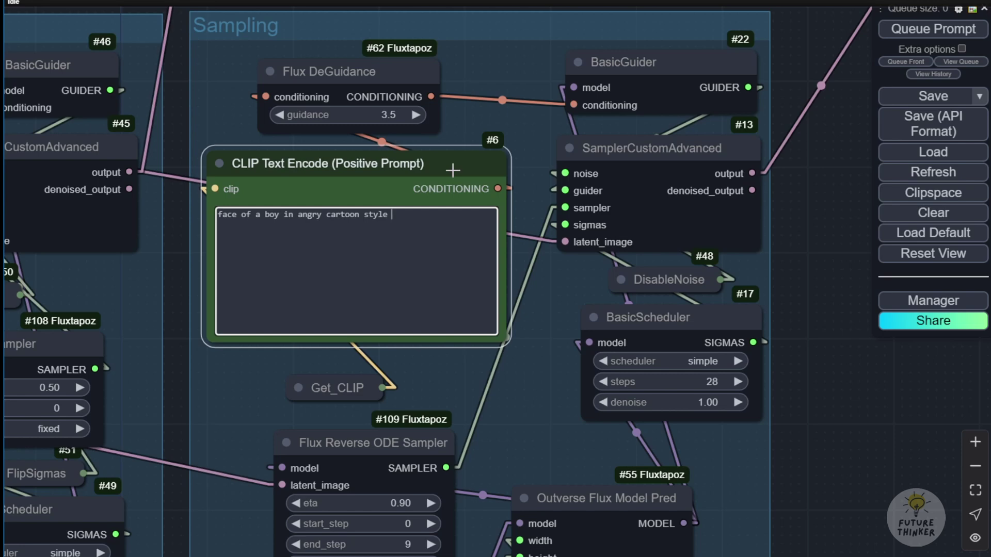
{"action": "left_click_drag", "start_coordinate": [546, 414], "coordinate": [458, 224]}
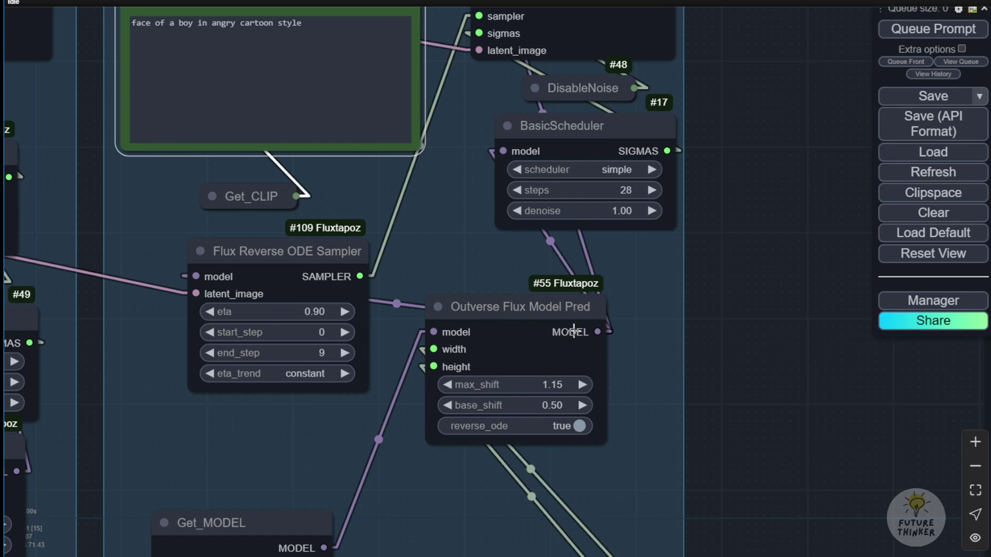
{"action": "mouse_move", "coordinate": [531, 312]}
{"action": "left_mouse_down"}
{"action": "mouse_move", "coordinate": [516, 328]}
{"action": "mouse_move", "coordinate": [523, 320]}
{"action": "left_mouse_up"}
Move the Flux Forward ODE Sampler left with Inverse Flux Model Pred beside it, then view the comparison
{"action": "scroll", "coordinate": [446, 246], "scroll_direction": "left", "scroll_amount": 8}
{"action": "scroll", "coordinate": [447, 247], "scroll_direction": "down", "scroll_amount": 4}
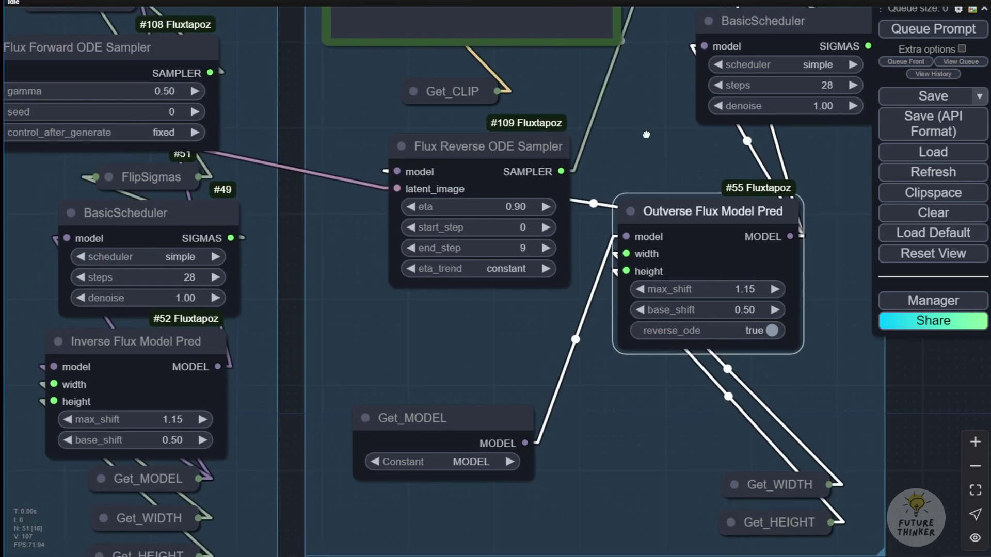
{"action": "scroll", "coordinate": [353, 319], "scroll_direction": "down", "scroll_amount": 2}
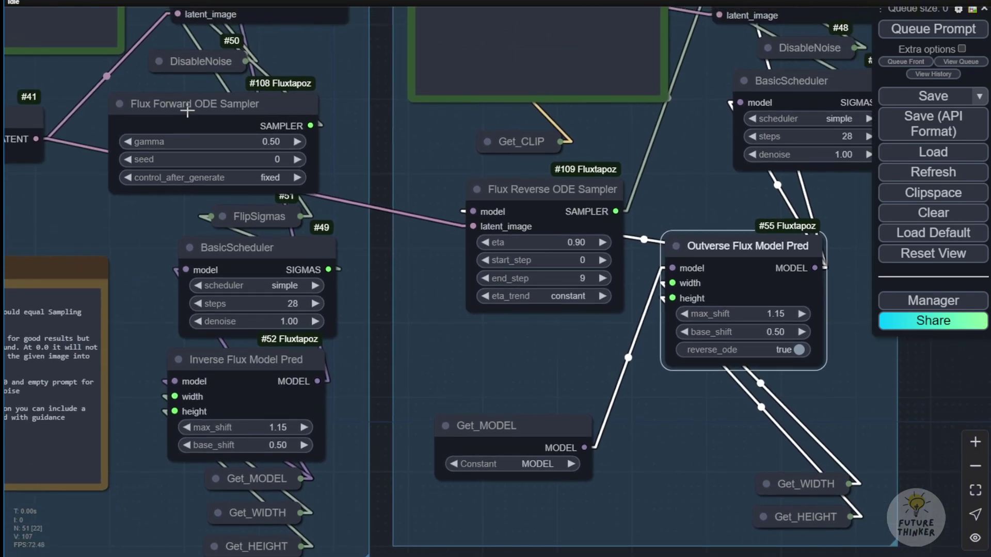
{"action": "scroll", "coordinate": [316, 101], "scroll_direction": "left", "scroll_amount": 7}
{"action": "scroll", "coordinate": [316, 101], "scroll_direction": "up", "scroll_amount": 2}
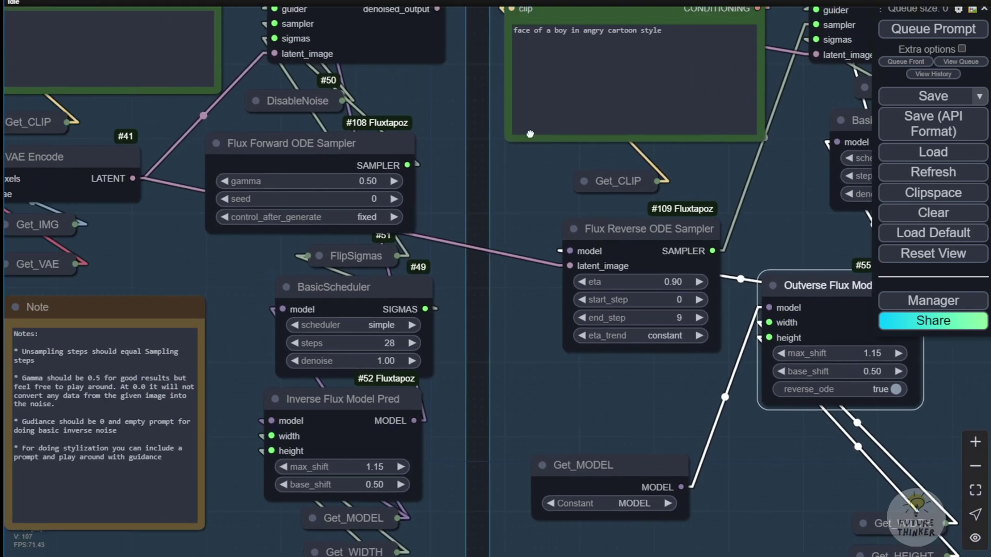
{"action": "left_click_drag", "start_coordinate": [492, 240], "coordinate": [378, 236]}
{"action": "left_click_drag", "start_coordinate": [426, 400], "coordinate": [483, 136]}
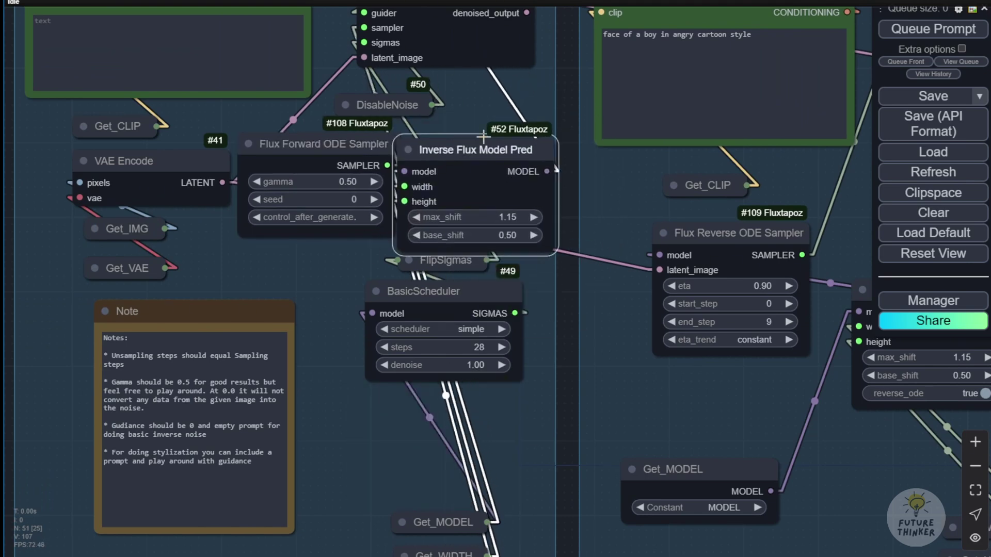
{"action": "left_click", "coordinate": [290, 166]}
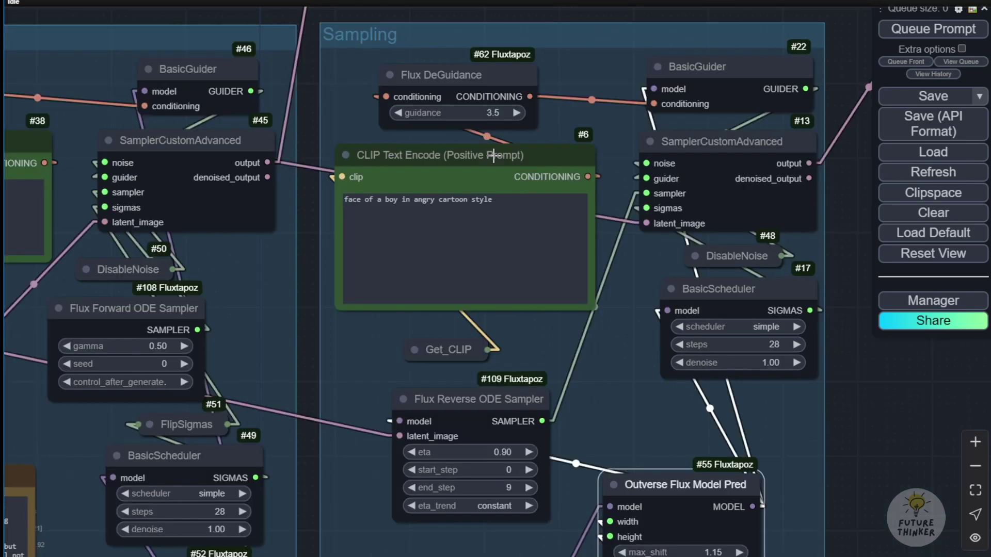
{"action": "left_click", "coordinate": [494, 155]}
{"action": "scroll", "coordinate": [436, 170], "scroll_direction": "up", "scroll_amount": 3}
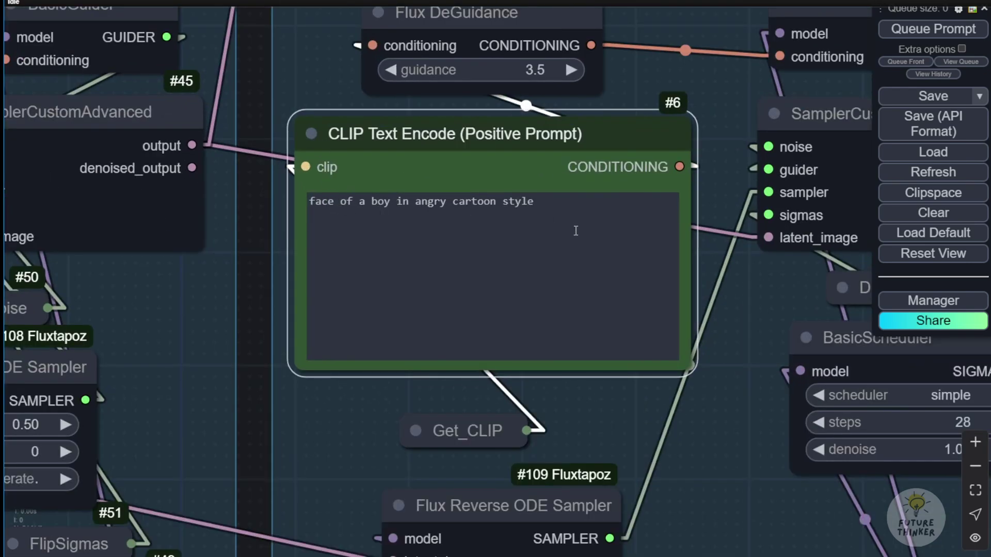
{"action": "scroll", "coordinate": [695, 75], "scroll_direction": "down", "scroll_amount": 3}
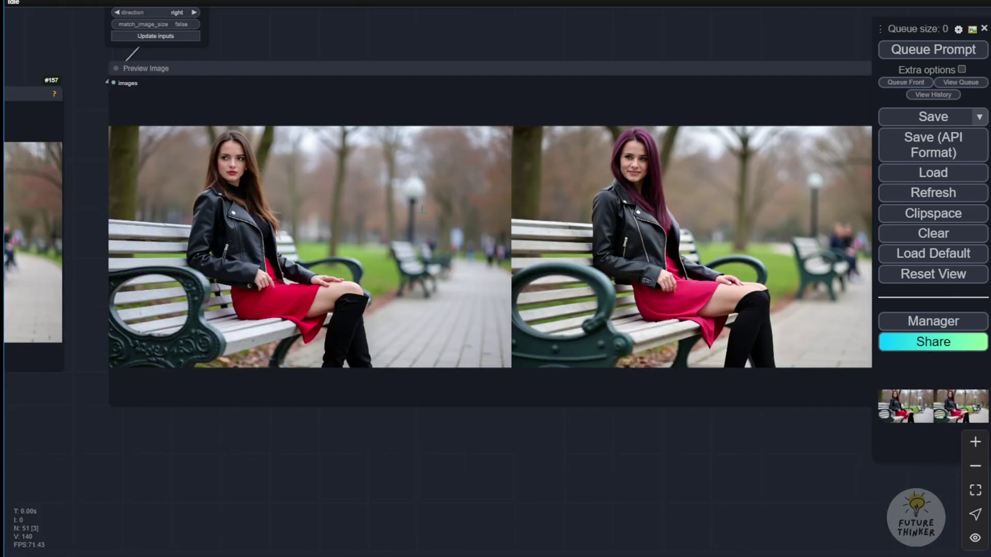
{"action": "scroll", "coordinate": [436, 182], "scroll_direction": "up", "scroll_amount": 2}
{"action": "scroll", "coordinate": [629, 180], "scroll_direction": "down", "scroll_amount": 1}
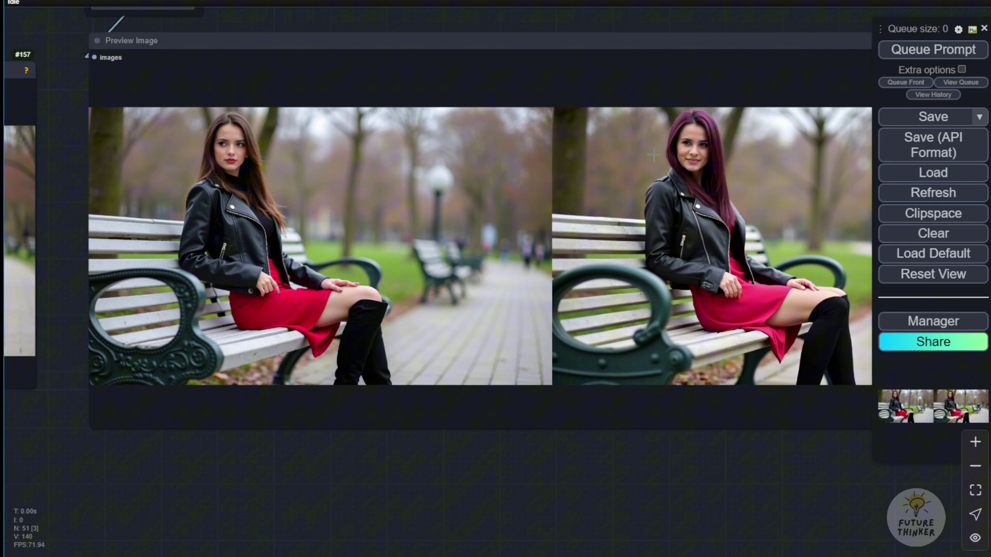
{"action": "left_click_drag", "start_coordinate": [263, 462], "coordinate": [361, 494]}
{"action": "scroll", "coordinate": [603, 372], "scroll_direction": "down", "scroll_amount": 1}
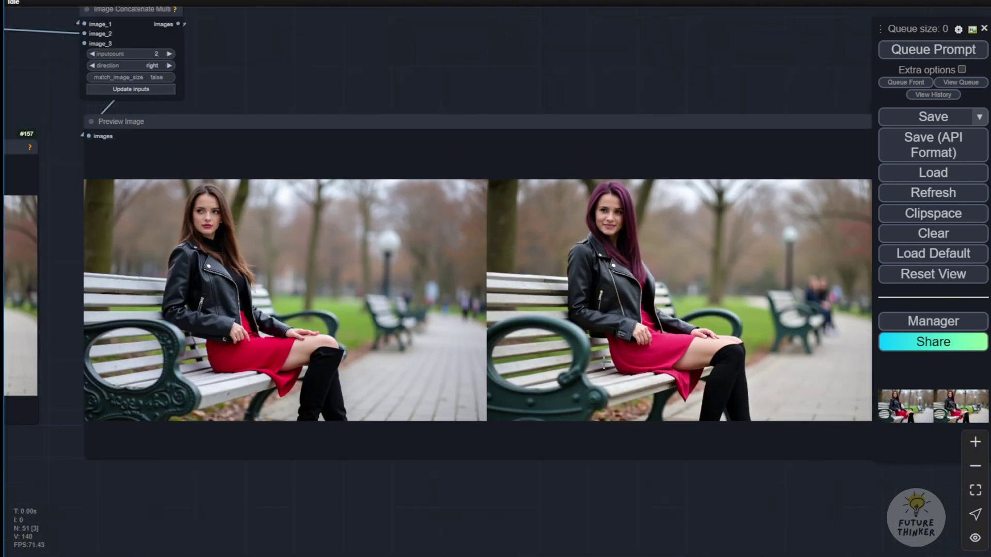
{"action": "scroll", "coordinate": [602, 369], "scroll_direction": "down", "scroll_amount": 1}
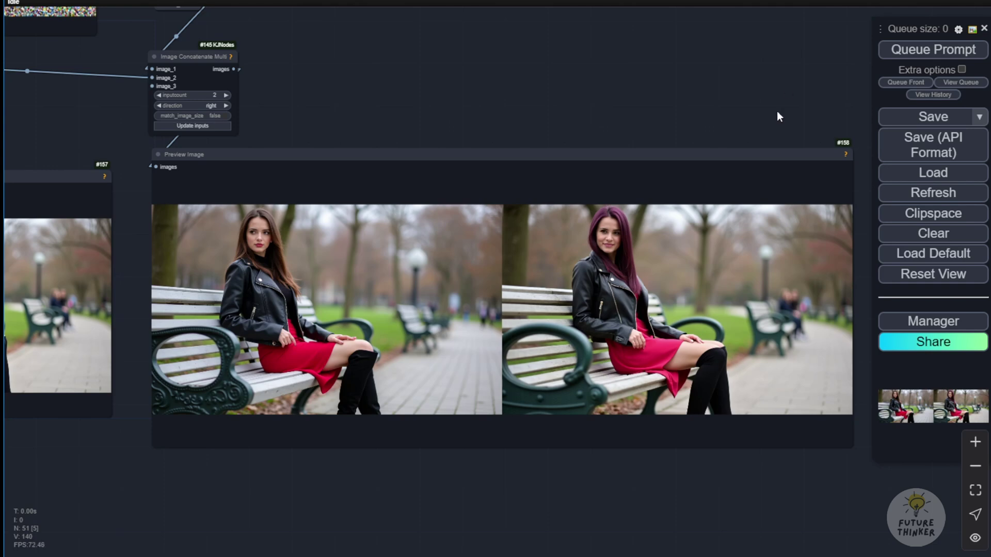
{"action": "left_click_drag", "start_coordinate": [776, 113], "coordinate": [699, 84]}
{"action": "scroll", "coordinate": [699, 297], "scroll_direction": "up", "scroll_amount": 7}
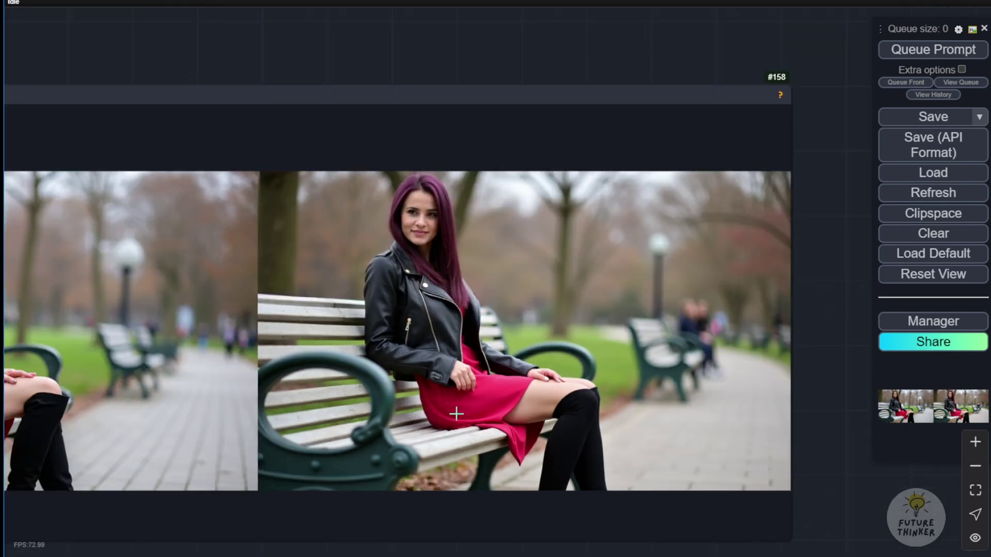
{"action": "scroll", "coordinate": [475, 431], "scroll_direction": "down", "scroll_amount": 3}
{"action": "left_click_drag", "start_coordinate": [219, 63], "coordinate": [458, 40]}
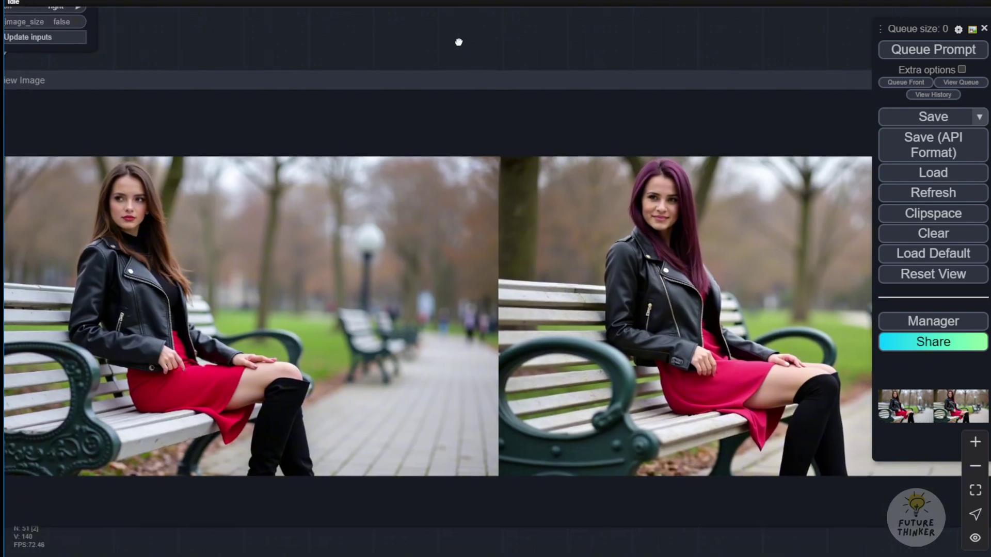
{"action": "scroll", "coordinate": [379, 333], "scroll_direction": "up", "scroll_amount": 3}
{"action": "scroll", "coordinate": [366, 320], "scroll_direction": "up", "scroll_amount": 4}
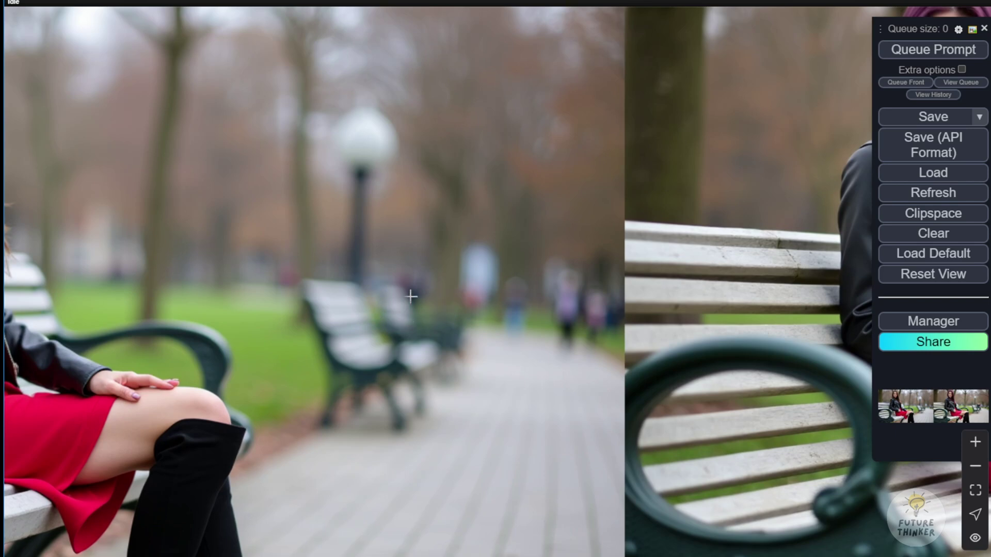
{"action": "scroll", "coordinate": [410, 286], "scroll_direction": "down", "scroll_amount": 10}
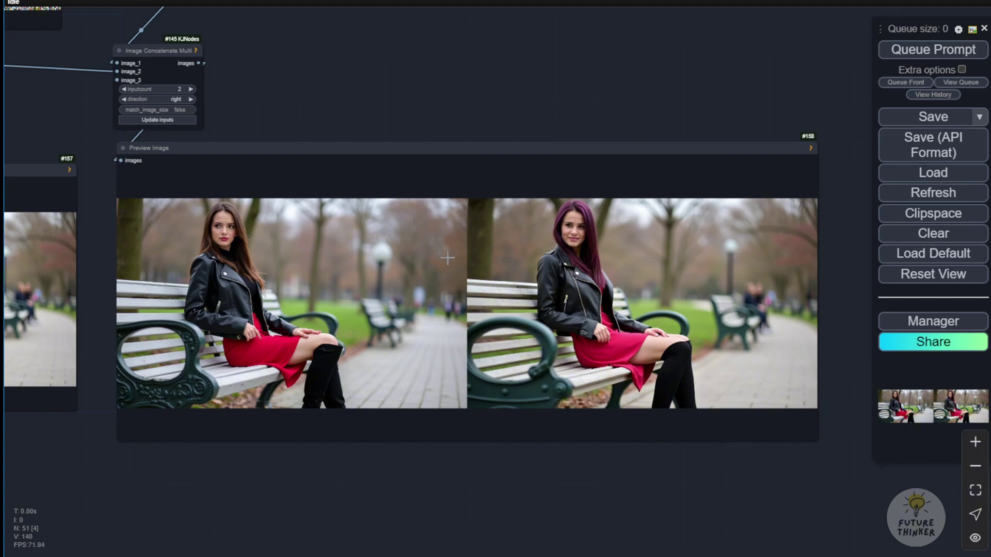
{"action": "scroll", "coordinate": [485, 155], "scroll_direction": "up", "scroll_amount": 3}
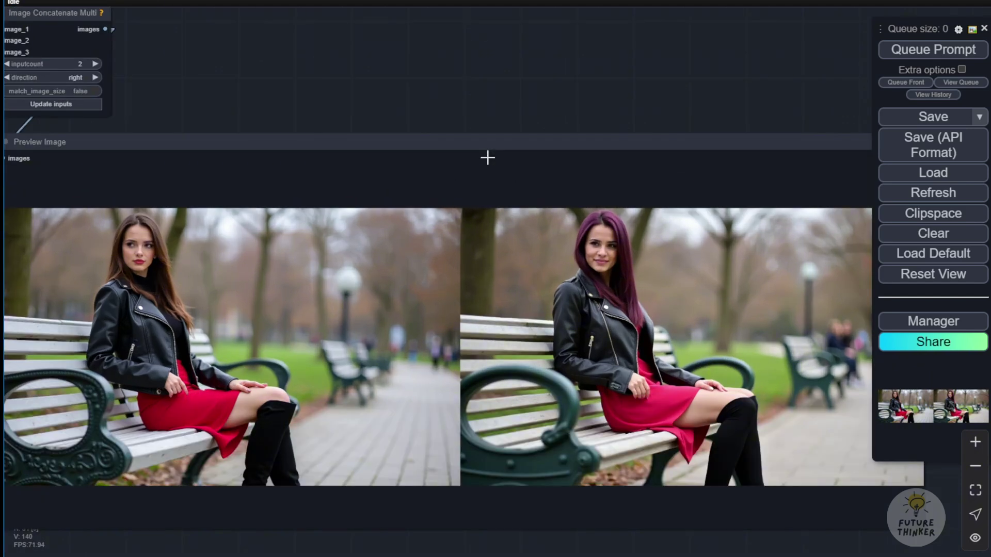
{"action": "left_click_drag", "start_coordinate": [499, 108], "coordinate": [524, 65]}
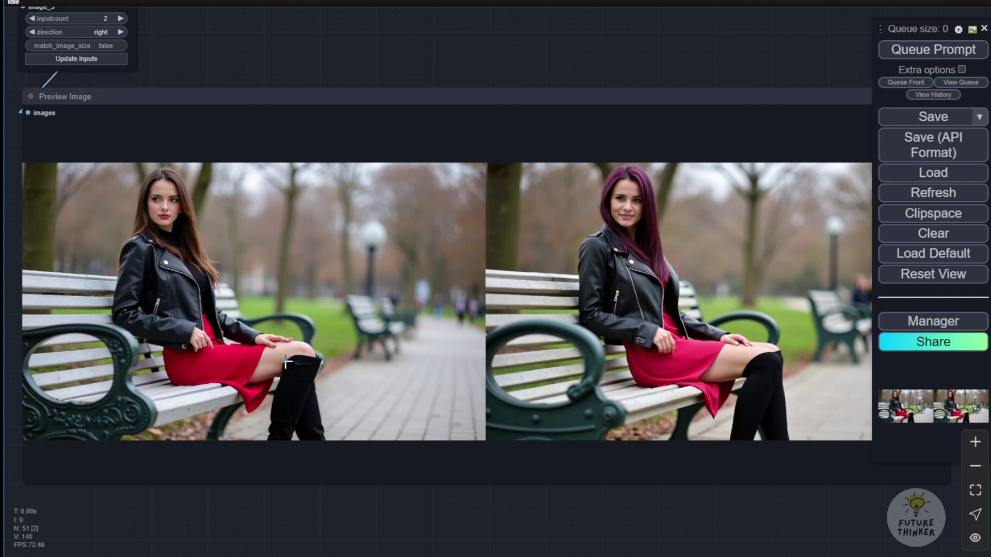
{"action": "scroll", "coordinate": [282, 360], "scroll_direction": "down", "scroll_amount": 1}
{"action": "scroll", "coordinate": [282, 360], "scroll_direction": "down", "scroll_amount": 1}
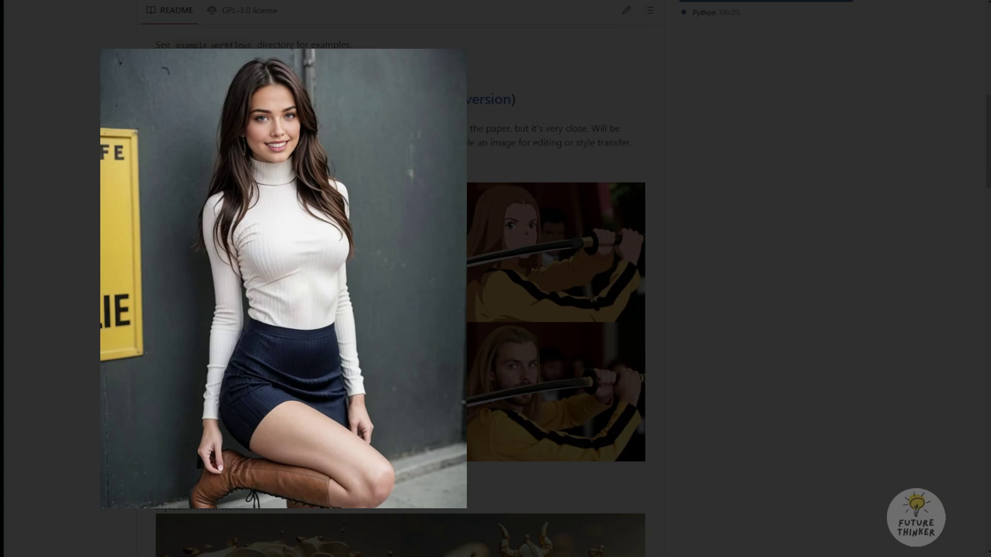
Scroll the Fluxtapoz README past the RF-Inversion examples to the 'Stylization now works!' gold images
{"action": "scroll", "coordinate": [400, 279], "scroll_direction": "down", "scroll_amount": 5}
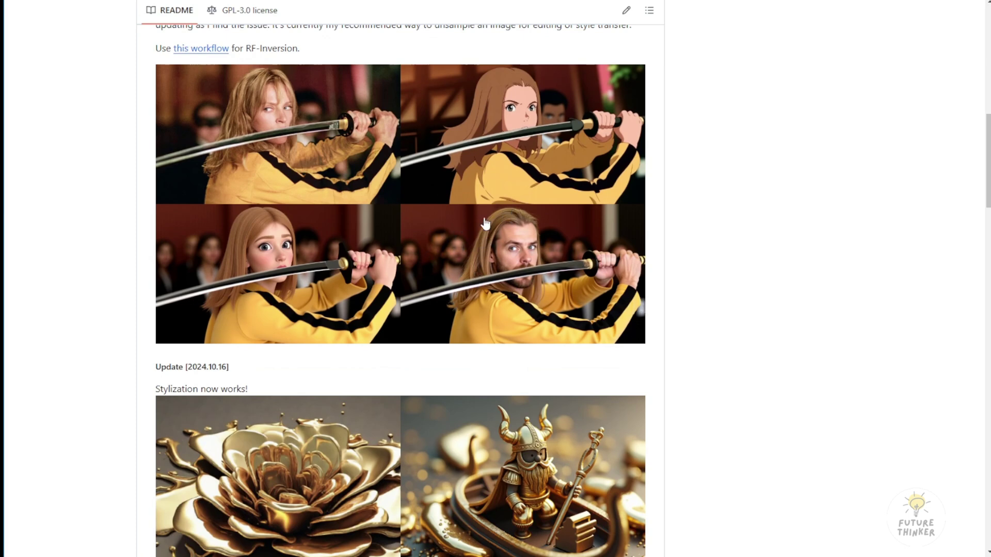
{"action": "scroll", "coordinate": [158, 178], "scroll_direction": "down", "scroll_amount": 5}
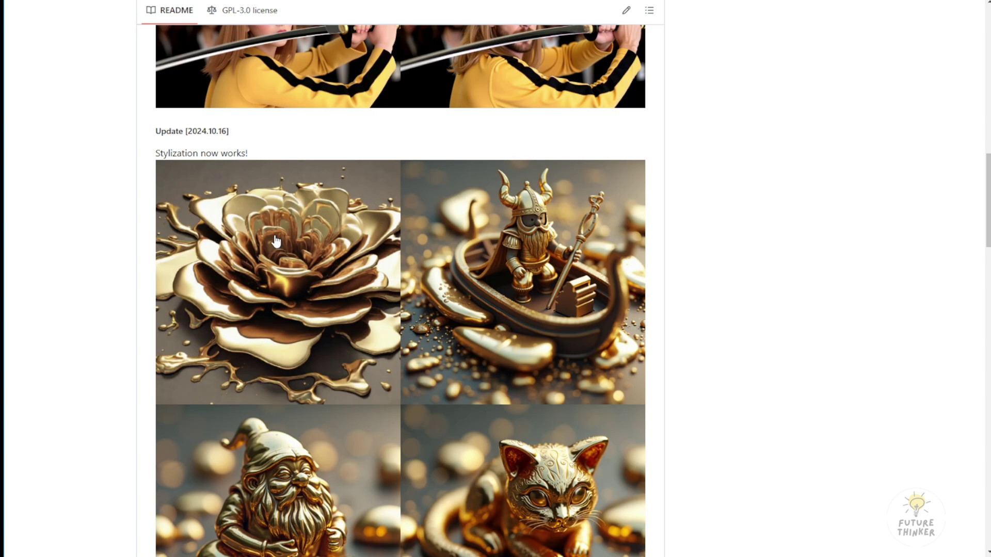
{"action": "scroll", "coordinate": [825, 359], "scroll_direction": "down", "scroll_amount": 8}
{"action": "scroll", "coordinate": [818, 356], "scroll_direction": "down", "scroll_amount": 1}
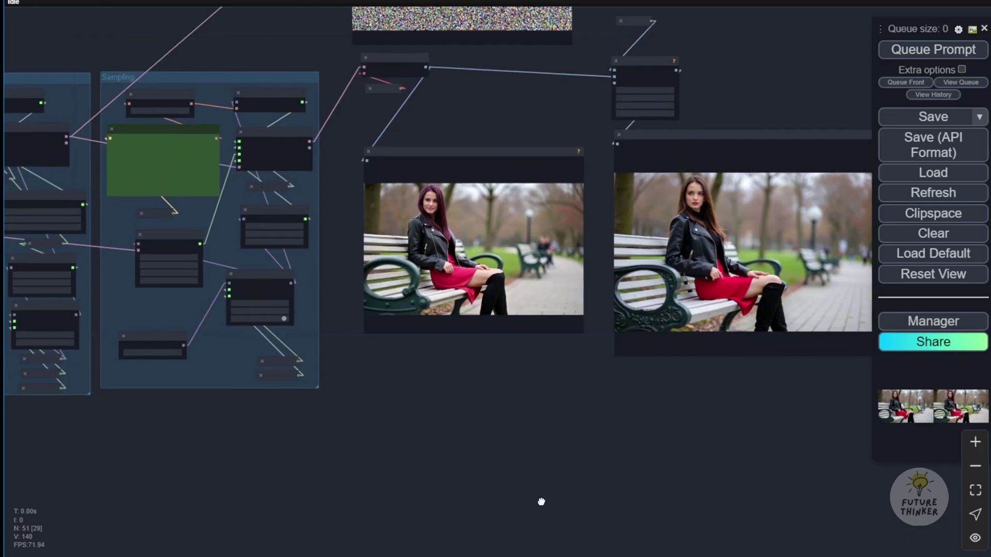
Read the Unsampling group's Note and check its BasicScheduler is set to 40 steps
{"action": "left_click_drag", "start_coordinate": [466, 464], "coordinate": [694, 447]}
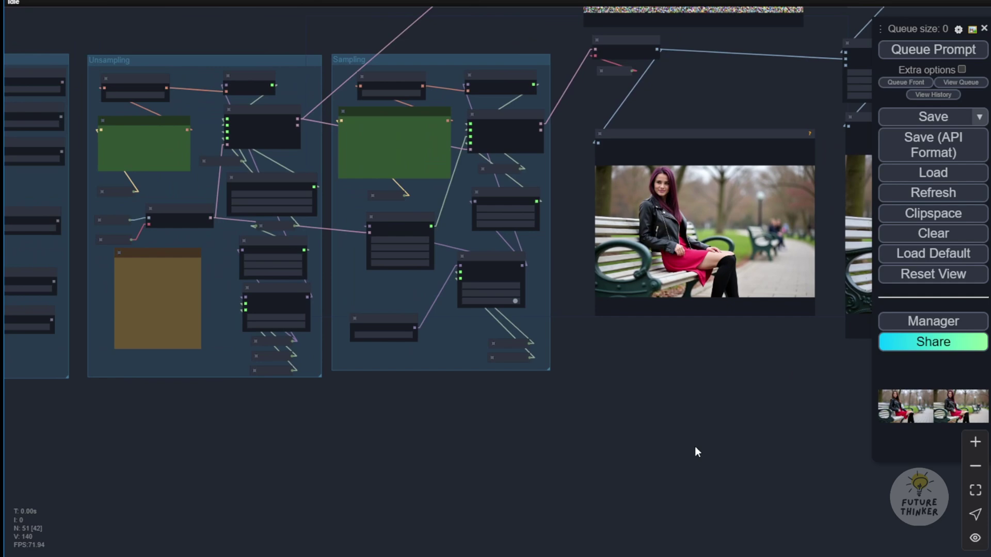
{"action": "left_click_drag", "start_coordinate": [353, 429], "coordinate": [487, 456]}
{"action": "scroll", "coordinate": [386, 236], "scroll_direction": "up", "scroll_amount": 5}
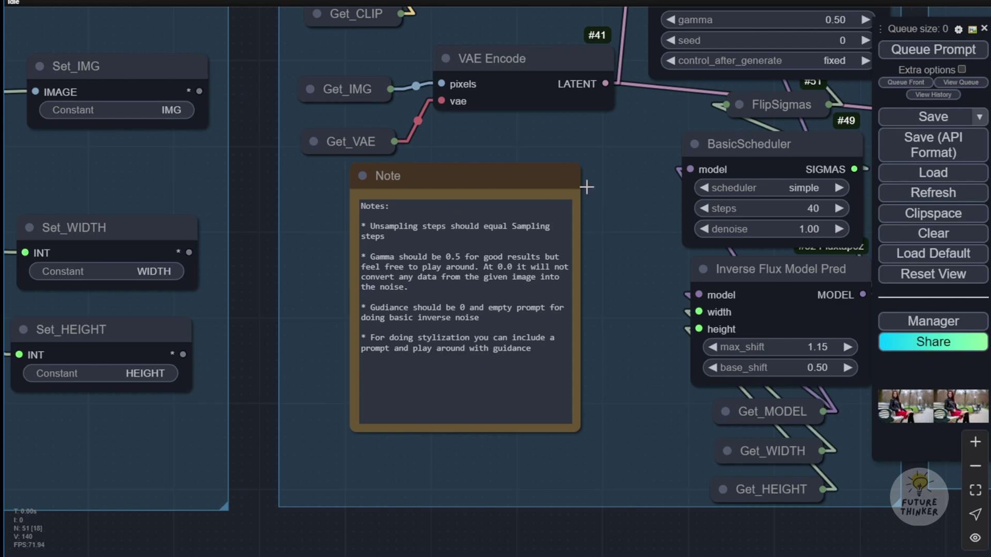
{"action": "left_click_drag", "start_coordinate": [604, 204], "coordinate": [253, 243]}
{"action": "left_click", "coordinate": [427, 186]}
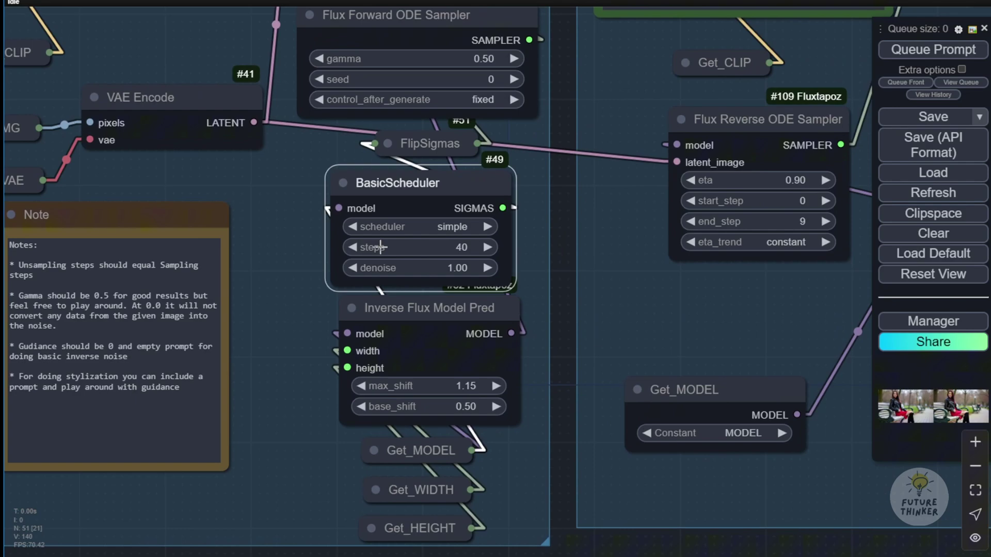
{"action": "scroll", "coordinate": [464, 248], "scroll_direction": "down", "scroll_amount": 4}
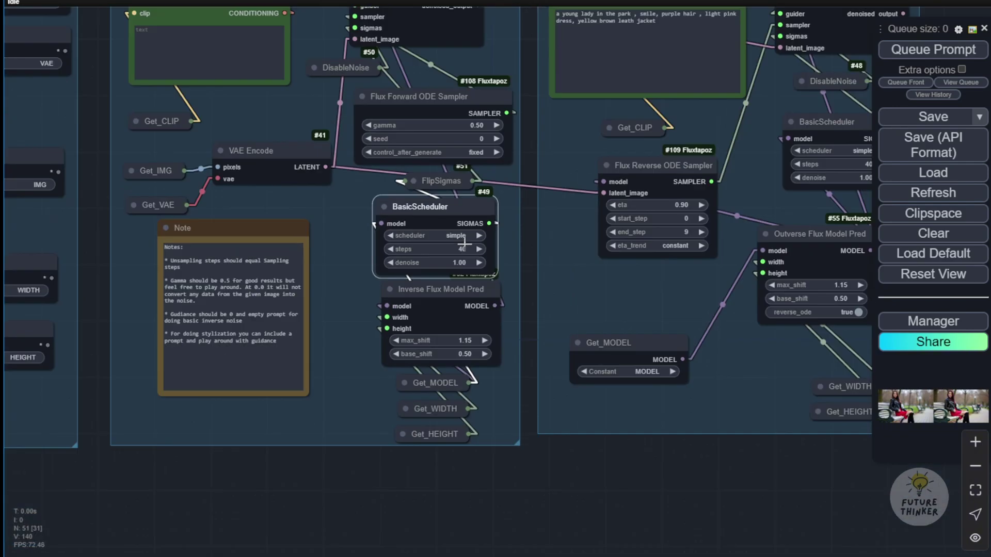
Compare the Sampling BasicScheduler's steps with the Unsampling one, then return to the Sampling prompt
{"action": "left_click_drag", "start_coordinate": [547, 454], "coordinate": [284, 487]}
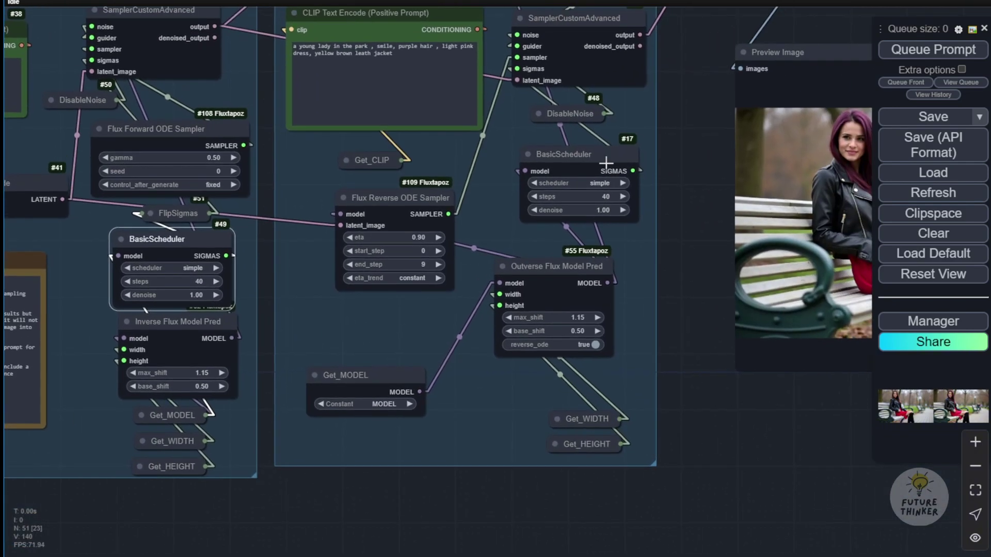
{"action": "left_click_drag", "start_coordinate": [604, 161], "coordinate": [585, 166]}
{"action": "scroll", "coordinate": [542, 202], "scroll_direction": "up", "scroll_amount": 5}
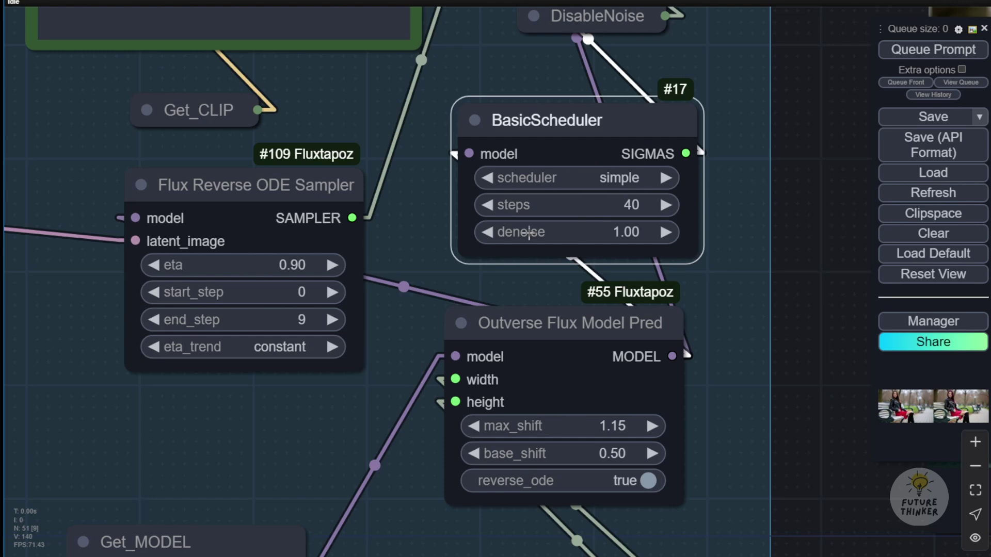
{"action": "scroll", "coordinate": [475, 276], "scroll_direction": "down", "scroll_amount": 3}
{"action": "left_click_drag", "start_coordinate": [294, 384], "coordinate": [740, 274]}
{"action": "left_click", "coordinate": [300, 160]}
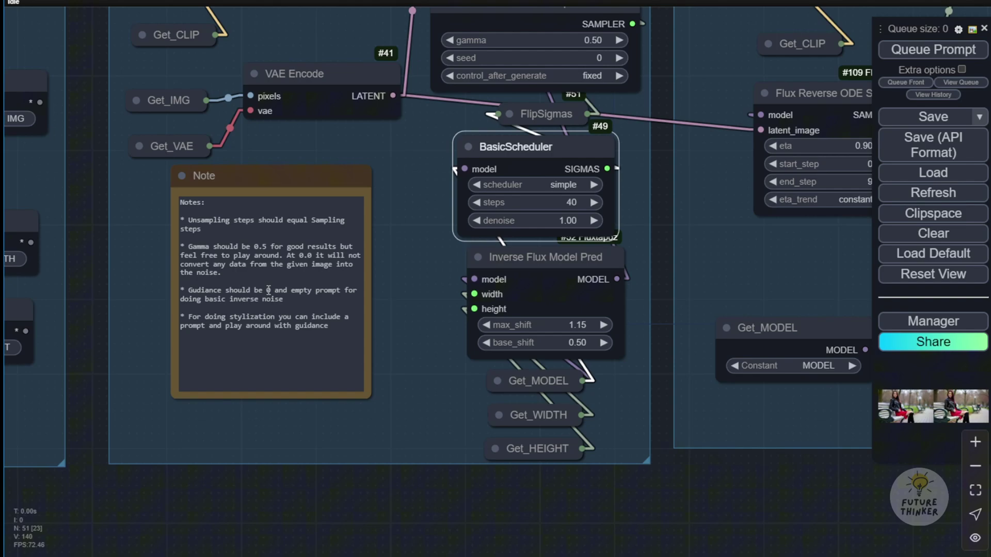
{"action": "left_click_drag", "start_coordinate": [320, 304], "coordinate": [447, 317]}
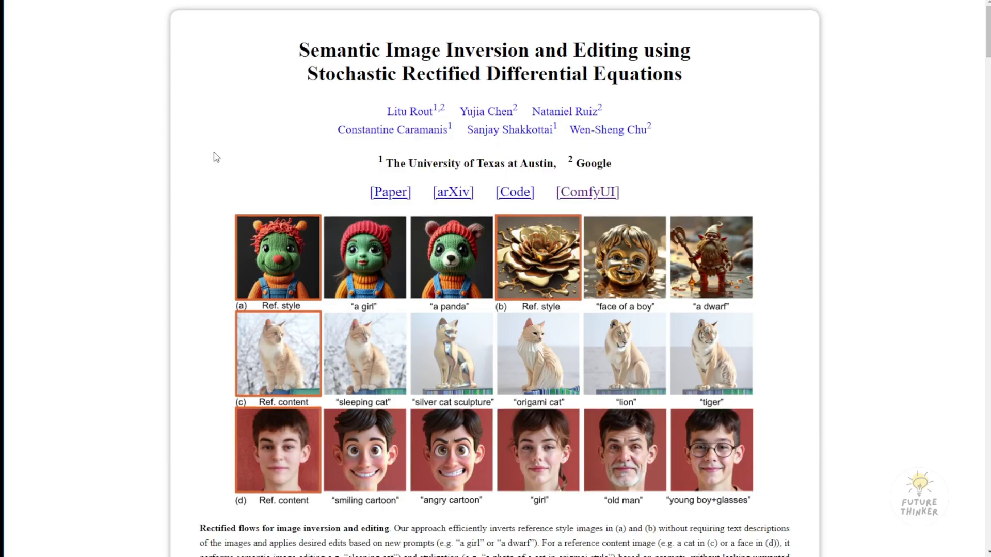
{"action": "scroll", "coordinate": [216, 158], "scroll_direction": "down", "scroll_amount": 3}
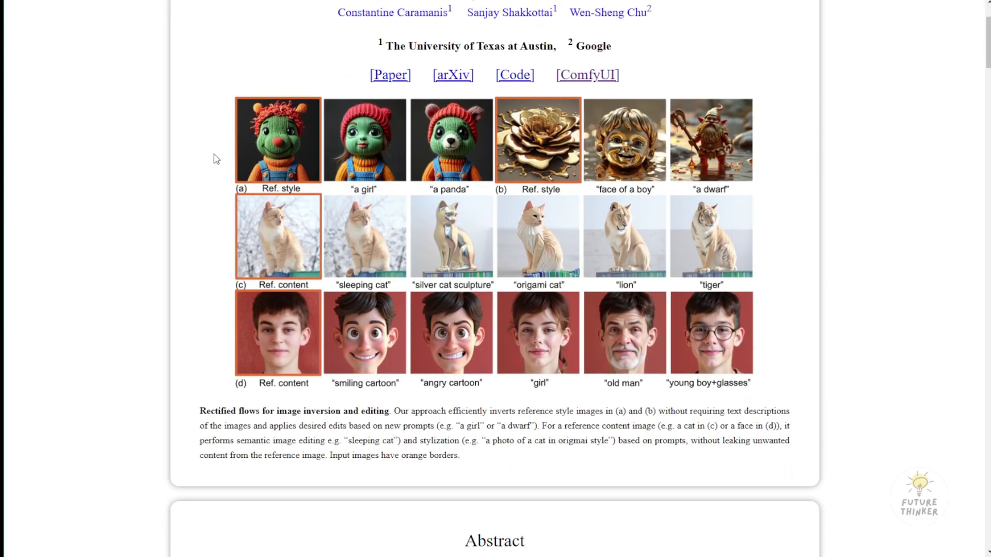
{"action": "scroll", "coordinate": [216, 157], "scroll_direction": "up", "scroll_amount": 3}
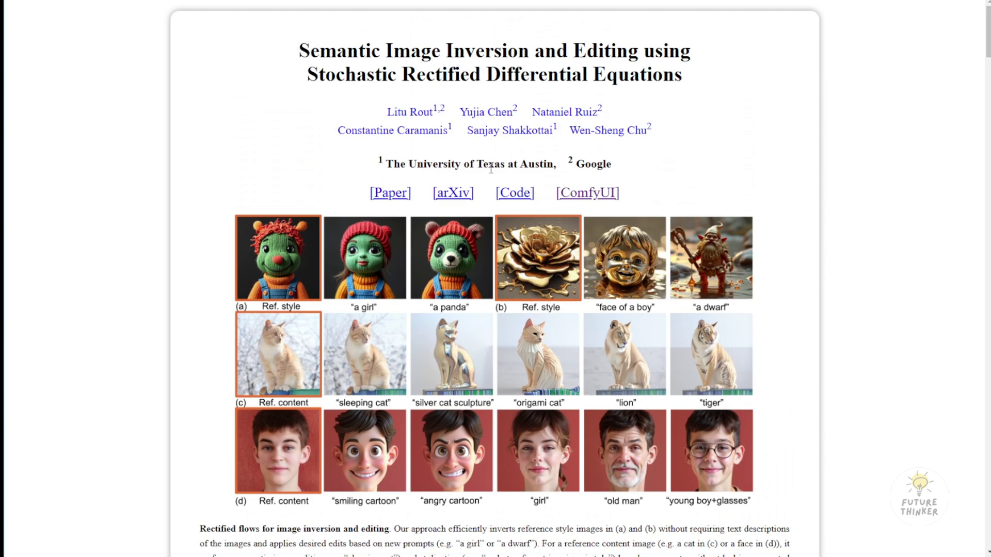
{"action": "scroll", "coordinate": [410, 184], "scroll_direction": "down", "scroll_amount": 3}
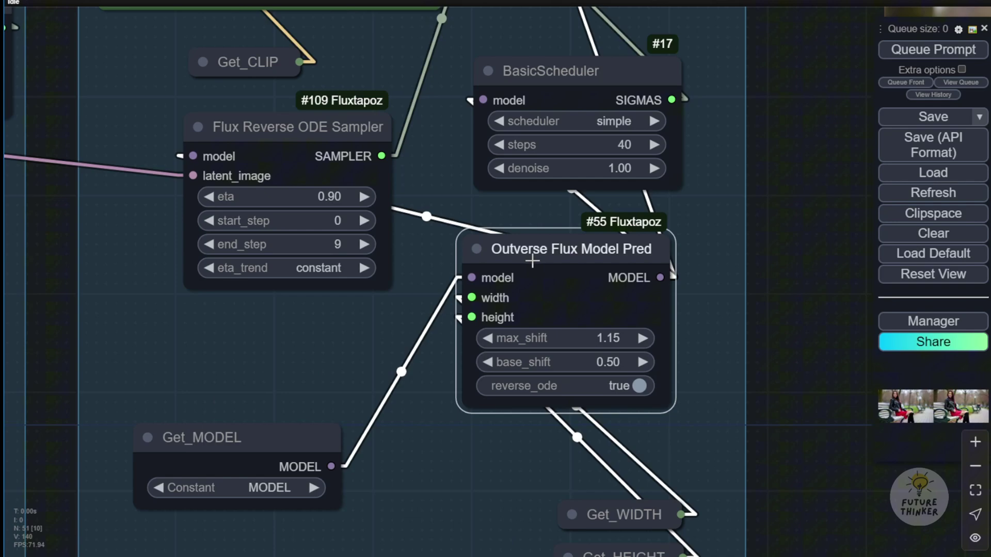
{"action": "left_click_drag", "start_coordinate": [230, 360], "coordinate": [355, 200]}
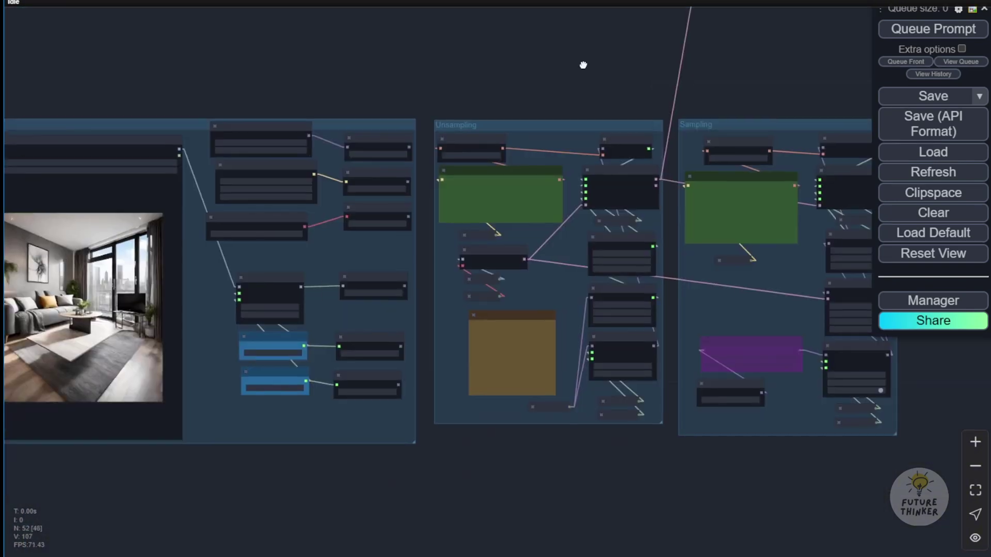
{"action": "left_click_drag", "start_coordinate": [580, 71], "coordinate": [516, 45]}
{"action": "scroll", "coordinate": [484, 445], "scroll_direction": "up", "scroll_amount": 5}
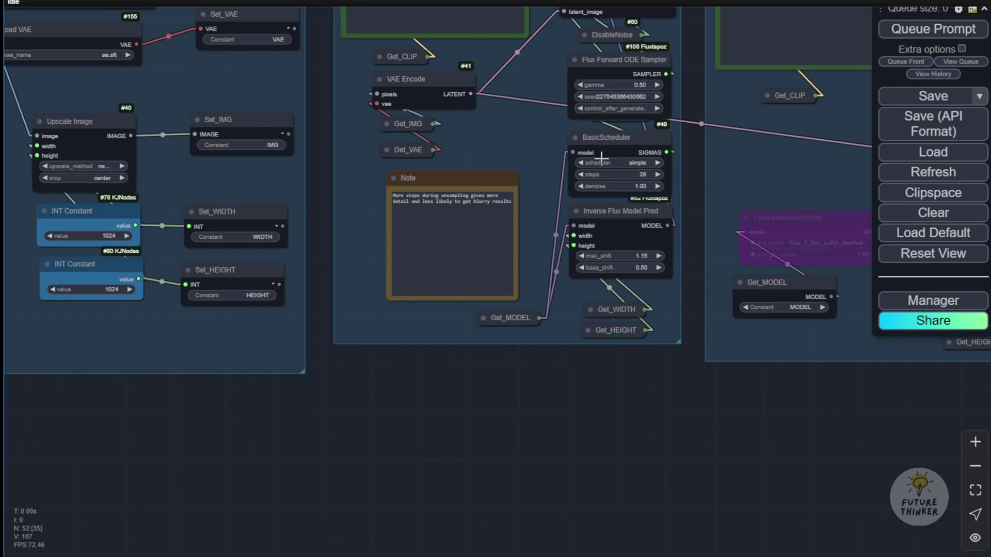
{"action": "scroll", "coordinate": [673, 370], "scroll_direction": "down", "scroll_amount": 3}
{"action": "left_click_drag", "start_coordinate": [673, 369], "coordinate": [565, 395]}
{"action": "scroll", "coordinate": [565, 394], "scroll_direction": "up", "scroll_amount": 3}
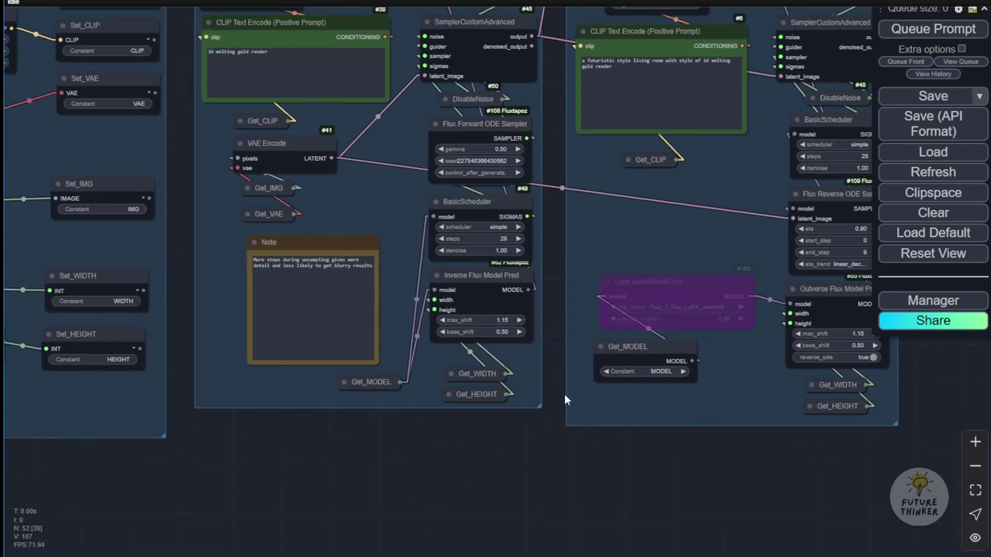
{"action": "left_click_drag", "start_coordinate": [591, 212], "coordinate": [686, 307]}
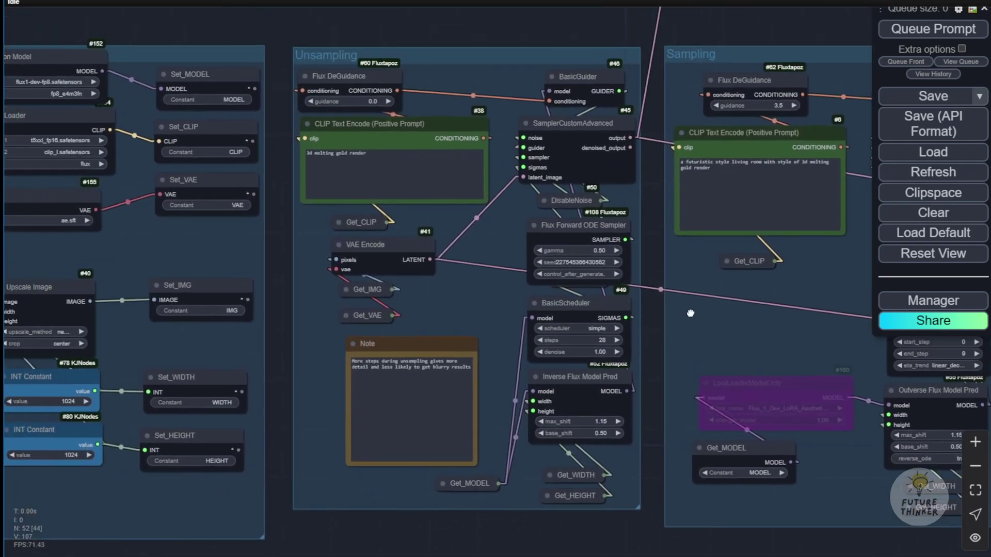
{"action": "scroll", "coordinate": [429, 108], "scroll_direction": "up", "scroll_amount": 3}
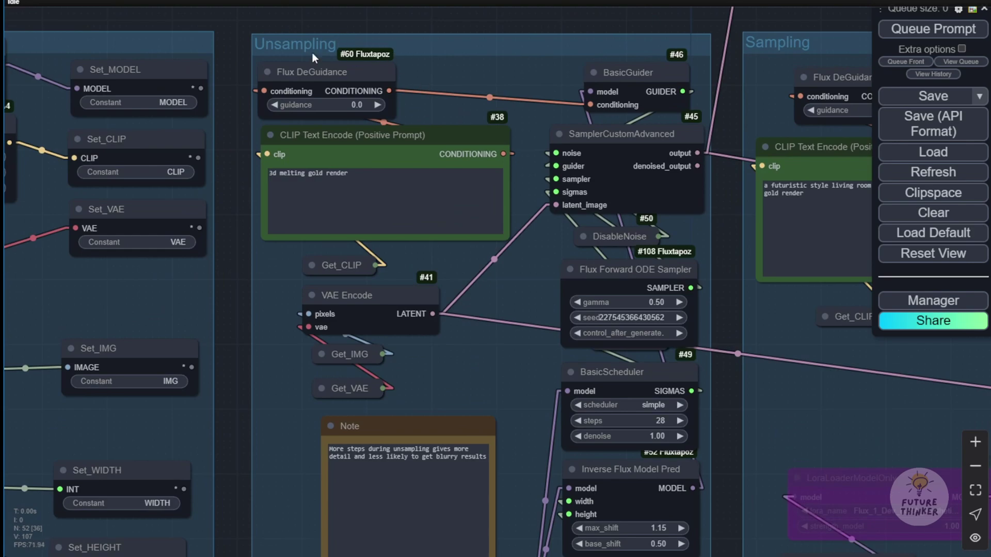
{"action": "scroll", "coordinate": [563, 336], "scroll_direction": "down", "scroll_amount": 1}
{"action": "left_click_drag", "start_coordinate": [691, 363], "coordinate": [686, 314]}
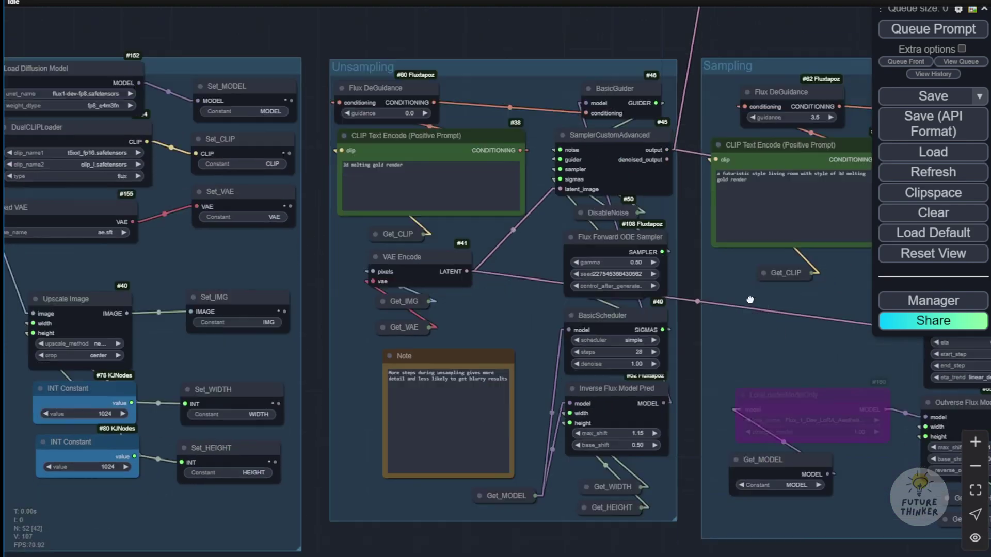
{"action": "scroll", "coordinate": [524, 249], "scroll_direction": "down", "scroll_amount": 1}
{"action": "scroll", "coordinate": [524, 249], "scroll_direction": "up", "scroll_amount": 4}
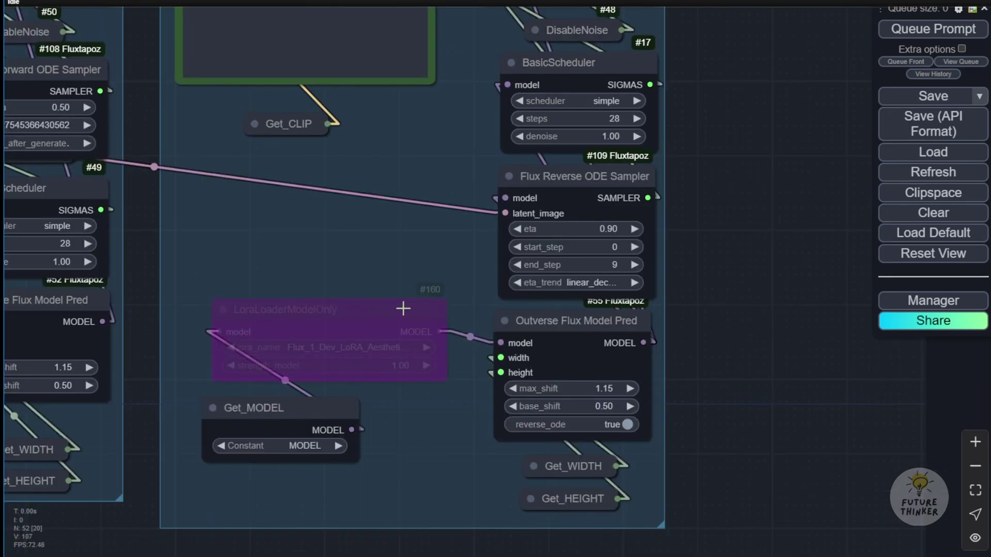
Move the Flux Reverse ODE Sampler further left and move and widen Outverse Flux Model Pred
{"action": "left_click", "coordinate": [576, 330]}
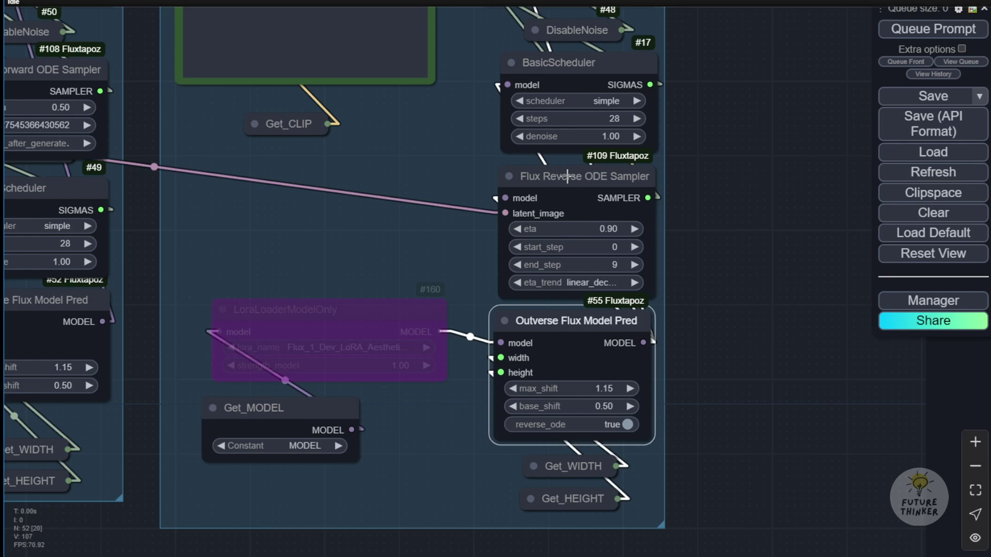
{"action": "left_click_drag", "start_coordinate": [572, 206], "coordinate": [307, 197]}
{"action": "left_click_drag", "start_coordinate": [599, 363], "coordinate": [576, 305]}
{"action": "left_click_drag", "start_coordinate": [624, 378], "coordinate": [652, 379]}
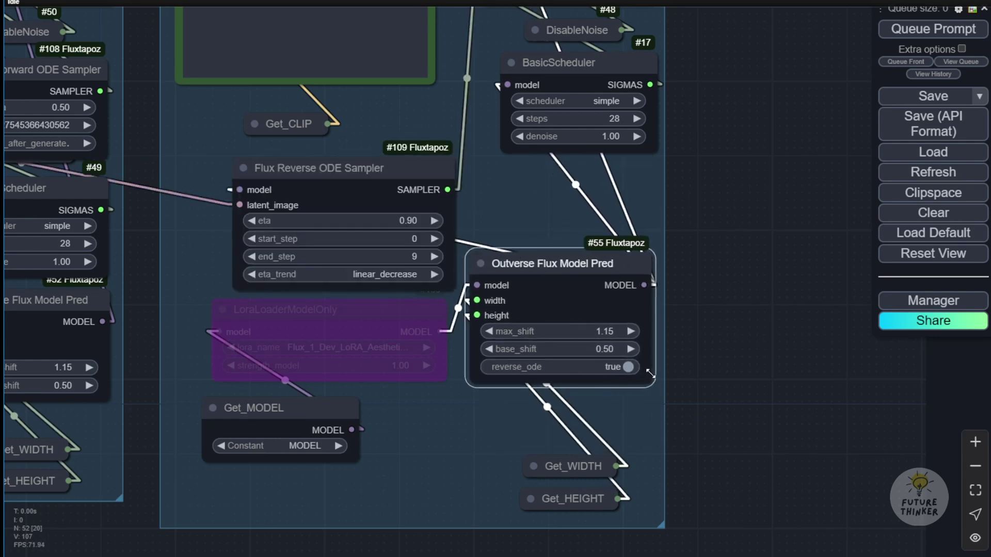
{"action": "left_click_drag", "start_coordinate": [388, 52], "coordinate": [693, 128]}
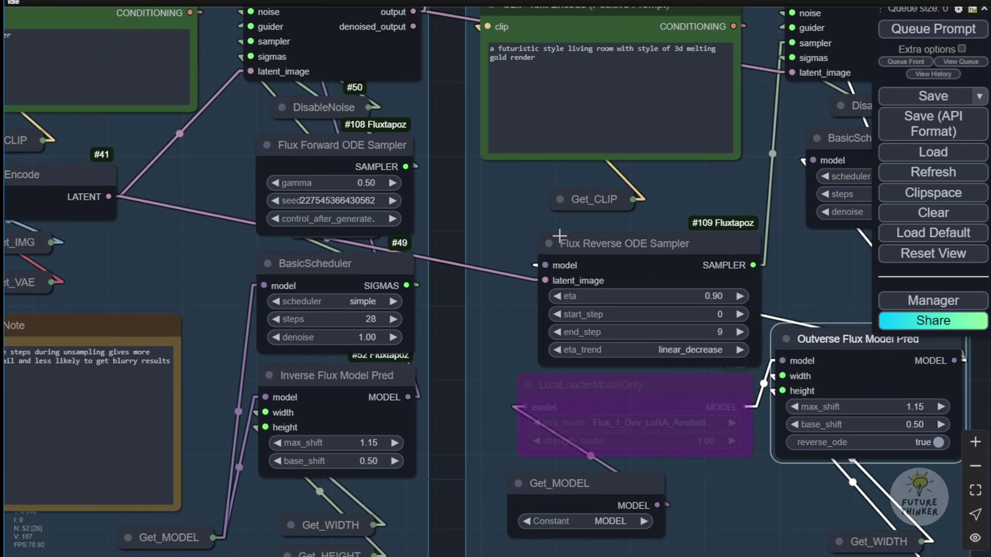
Choose a different LoRA file in the LoraLoaderModelOnly lora_name dropdown
{"action": "scroll", "coordinate": [542, 270], "scroll_direction": "up", "scroll_amount": 7}
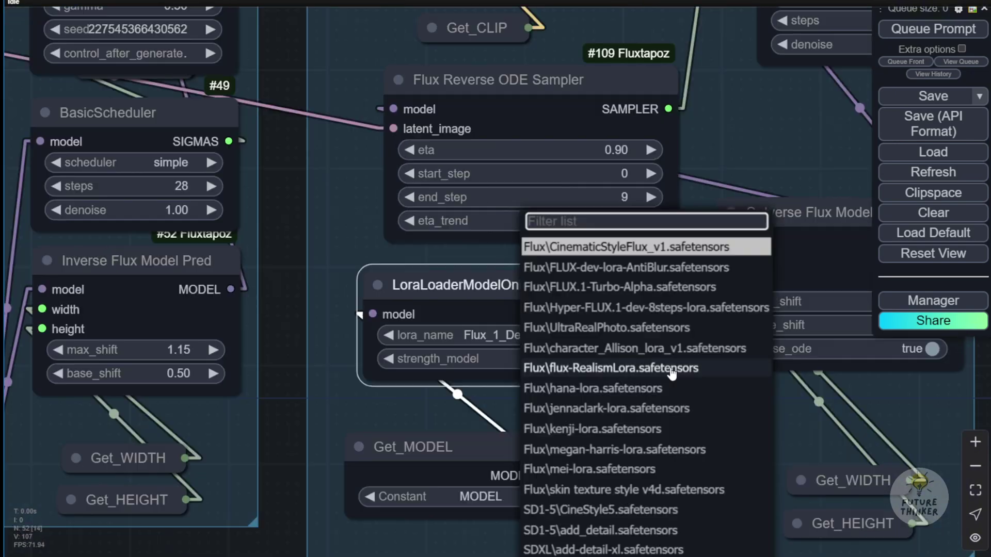
{"action": "scroll", "coordinate": [584, 210], "scroll_direction": "down", "scroll_amount": 4}
{"action": "left_click", "coordinate": [554, 366]}
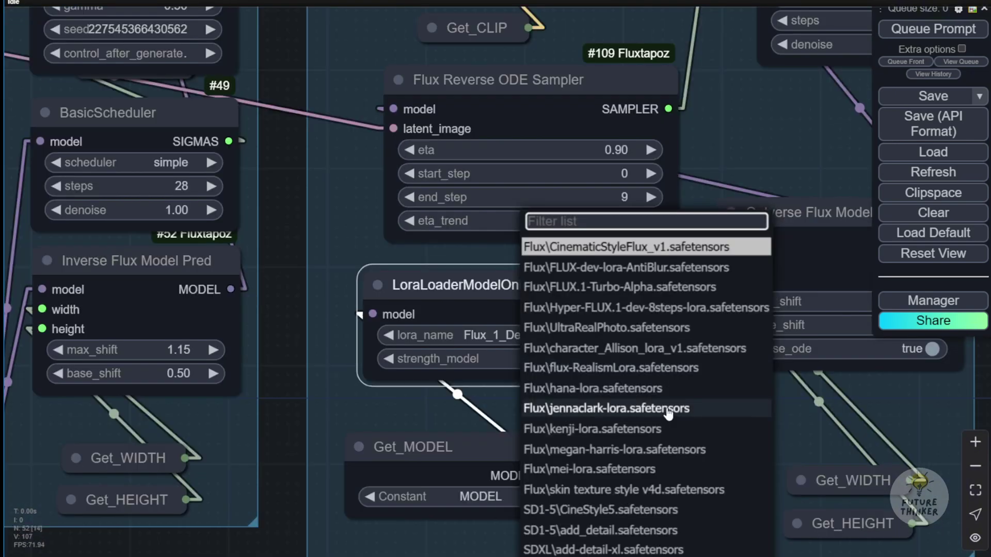
{"action": "left_click", "coordinate": [621, 409]}
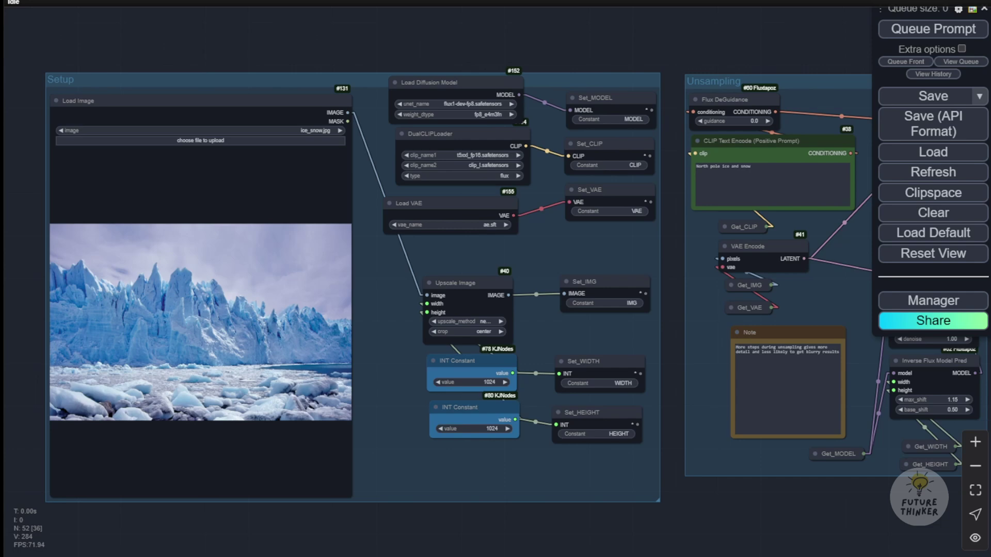
{"action": "left_click_drag", "start_coordinate": [189, 49], "coordinate": [272, 36]}
{"action": "scroll", "coordinate": [267, 184], "scroll_direction": "up", "scroll_amount": 5}
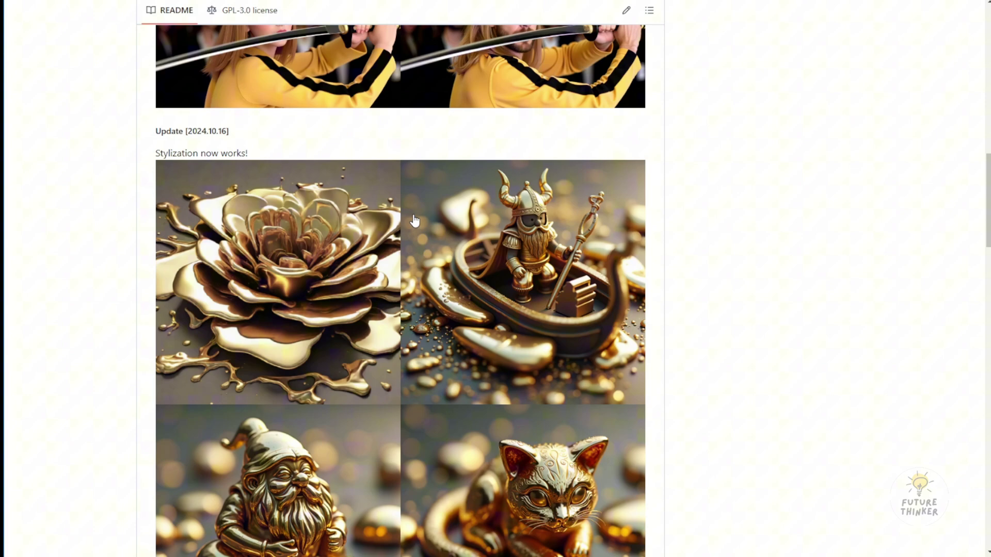
{"action": "scroll", "coordinate": [409, 279], "scroll_direction": "down", "scroll_amount": 3}
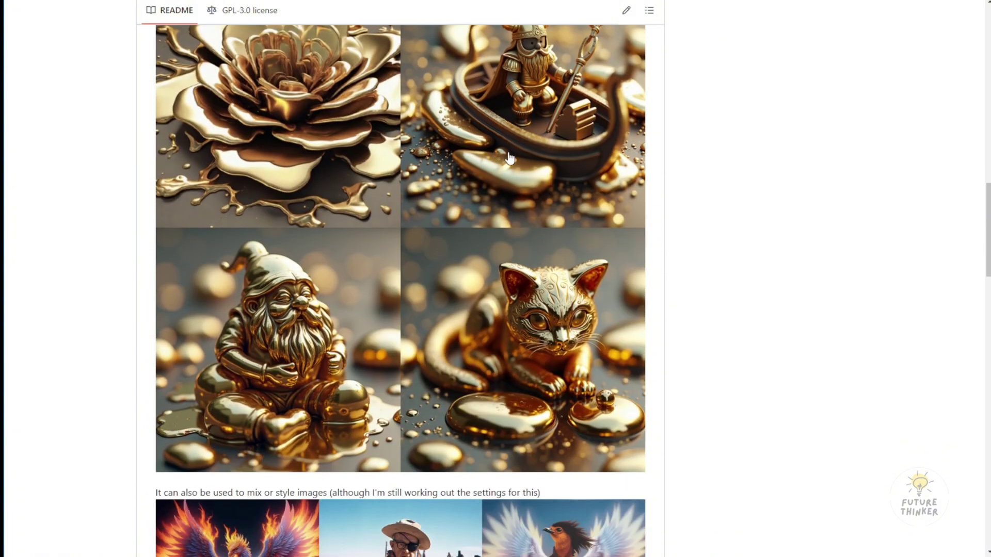
{"action": "scroll", "coordinate": [445, 312], "scroll_direction": "up", "scroll_amount": 1}
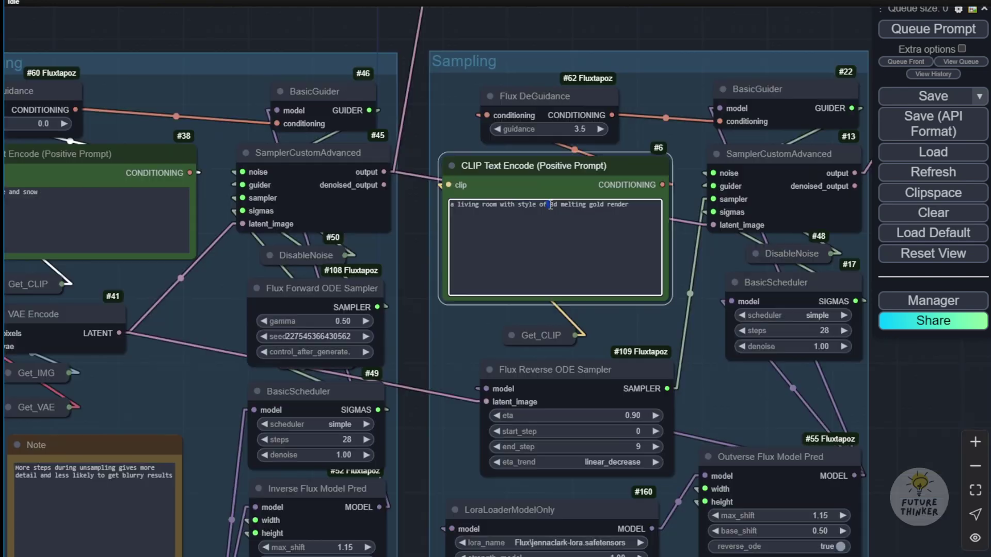
Change the sampling prompt to 'a living room with style of ice and snow render' and shrink the node
{"action": "left_click_drag", "start_coordinate": [548, 205], "coordinate": [613, 202]}
{"action": "type", "text": "ice and snow"}
{"action": "left_click", "coordinate": [549, 202]}
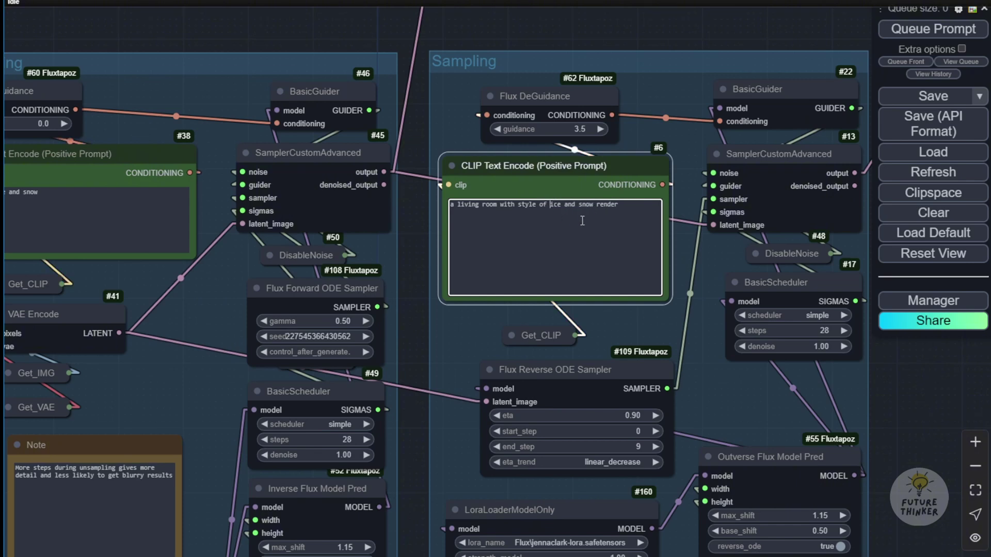
{"action": "scroll", "coordinate": [563, 165], "scroll_direction": "up", "scroll_amount": 4}
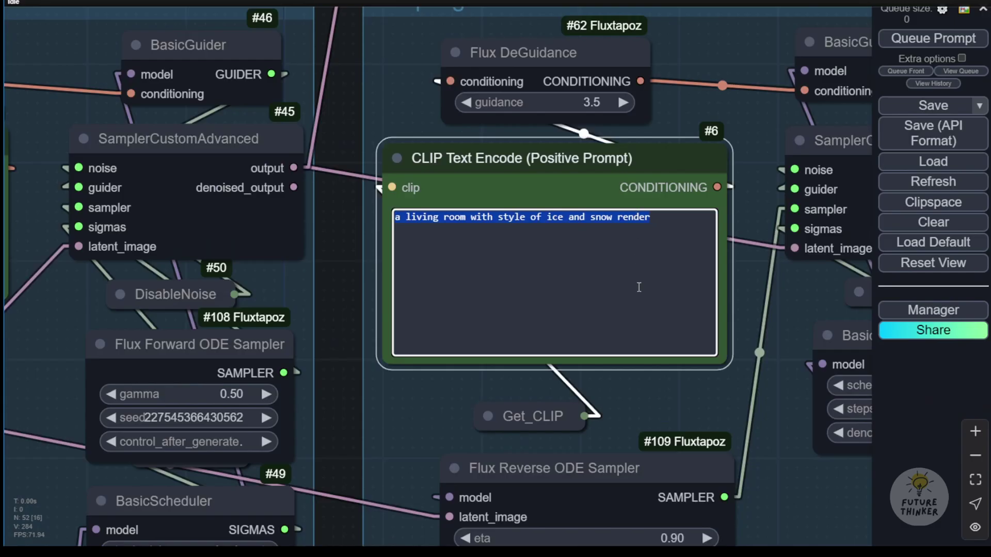
{"action": "left_click", "coordinate": [639, 287]}
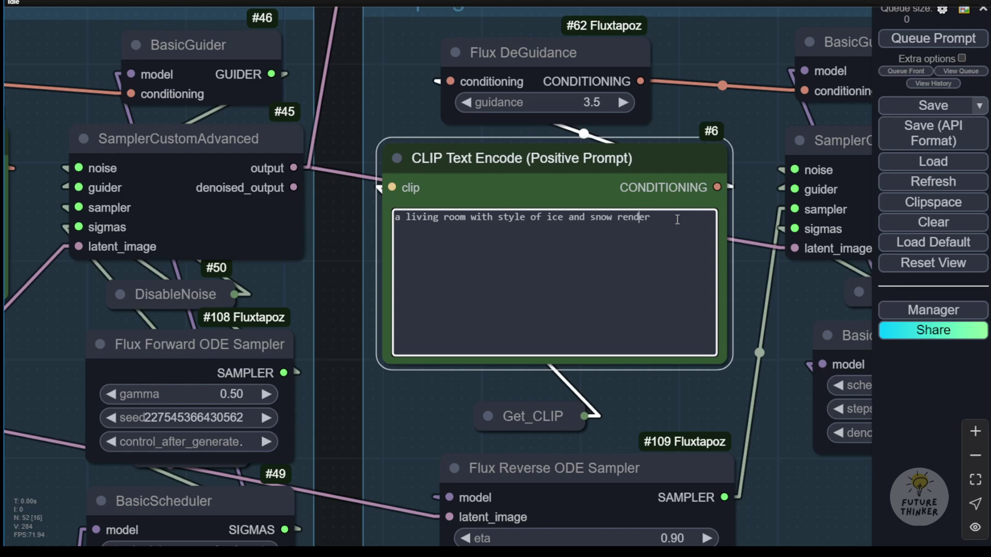
{"action": "left_click_drag", "start_coordinate": [713, 356], "coordinate": [710, 333]}
{"action": "left_click_drag", "start_coordinate": [645, 154], "coordinate": [652, 175]}
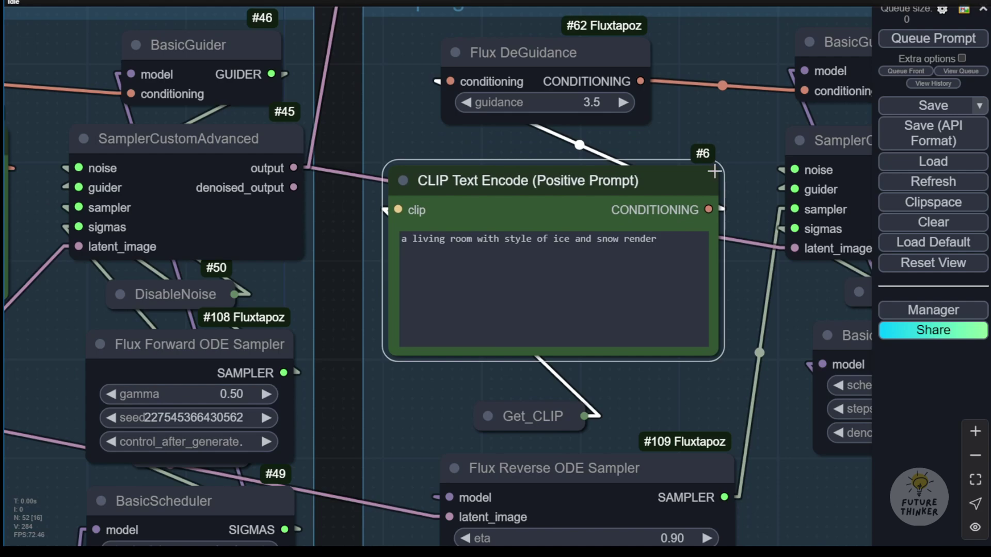
Queue the ice-and-snow prompt and pan to the Image Preview nodes while it runs
{"action": "left_click", "coordinate": [933, 38]}
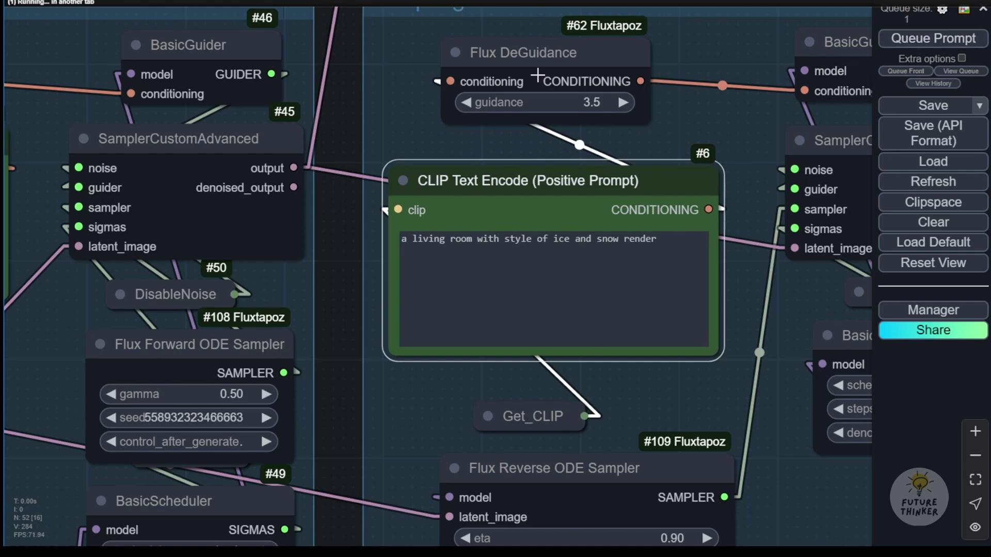
{"action": "scroll", "coordinate": [325, 144], "scroll_direction": "down", "scroll_amount": 5}
{"action": "left_click_drag", "start_coordinate": [327, 141], "coordinate": [516, 131]}
{"action": "scroll", "coordinate": [516, 132], "scroll_direction": "up", "scroll_amount": 4}
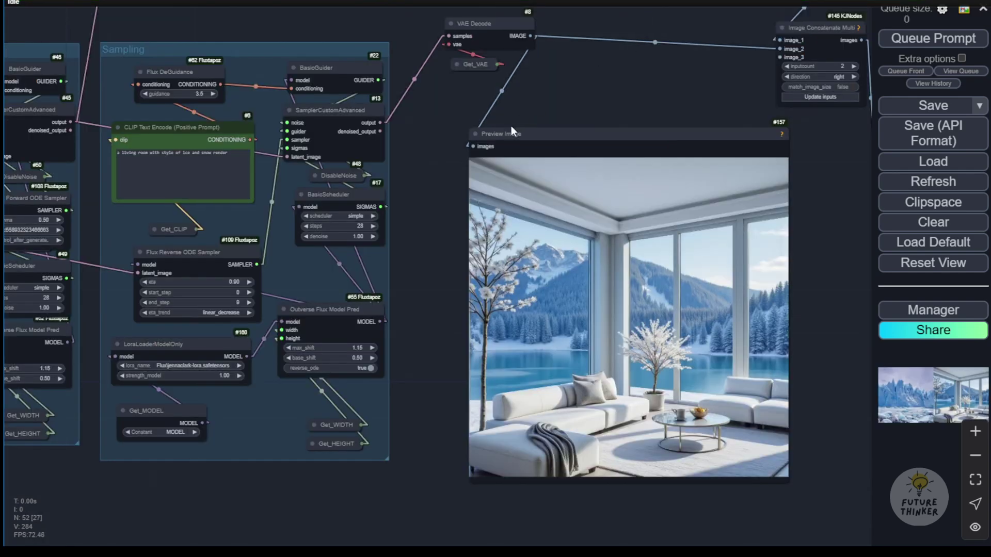
Enlarge the living-room result Preview Image and centre it near the glacier reference
{"action": "scroll", "coordinate": [529, 126], "scroll_direction": "down", "scroll_amount": 3}
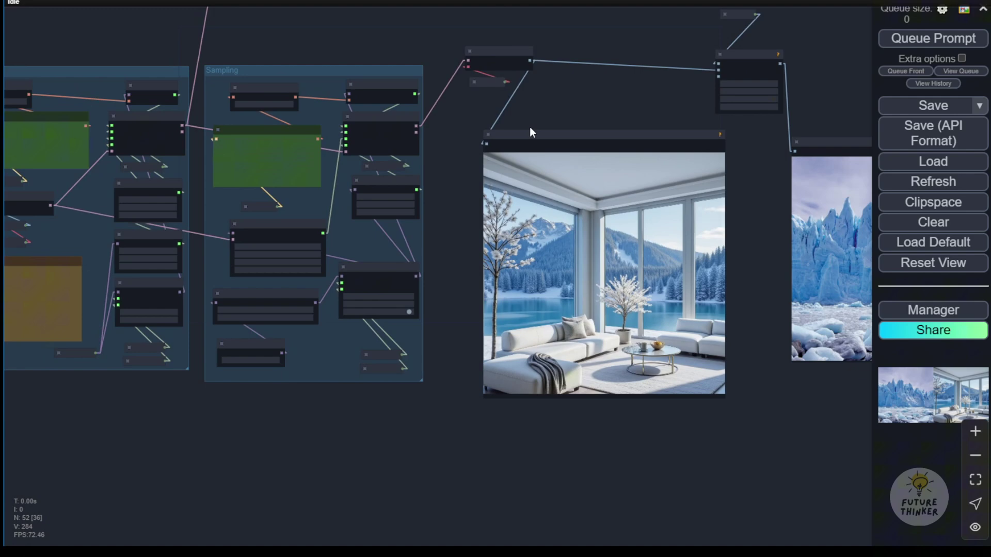
{"action": "left_click_drag", "start_coordinate": [585, 111], "coordinate": [182, 57]}
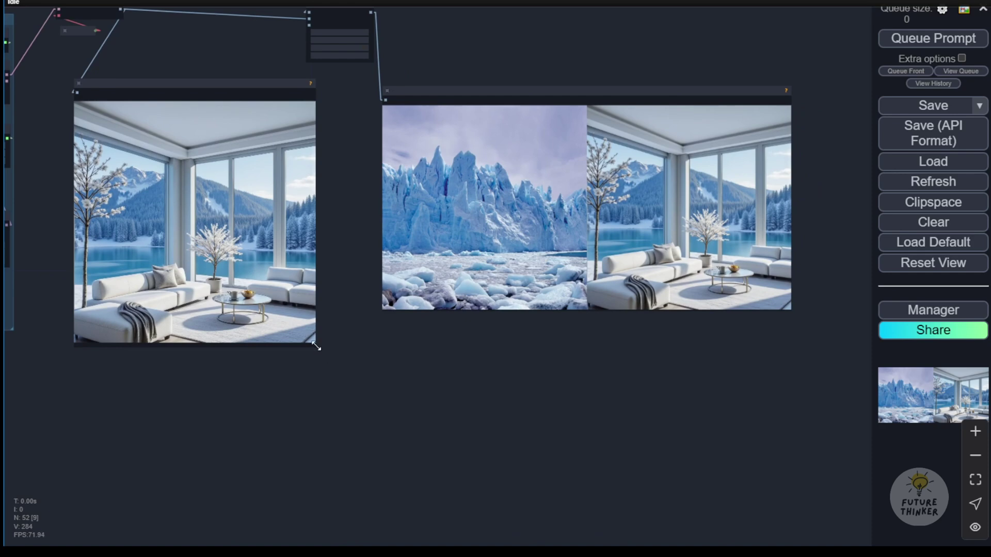
{"action": "left_click_drag", "start_coordinate": [316, 345], "coordinate": [472, 391]}
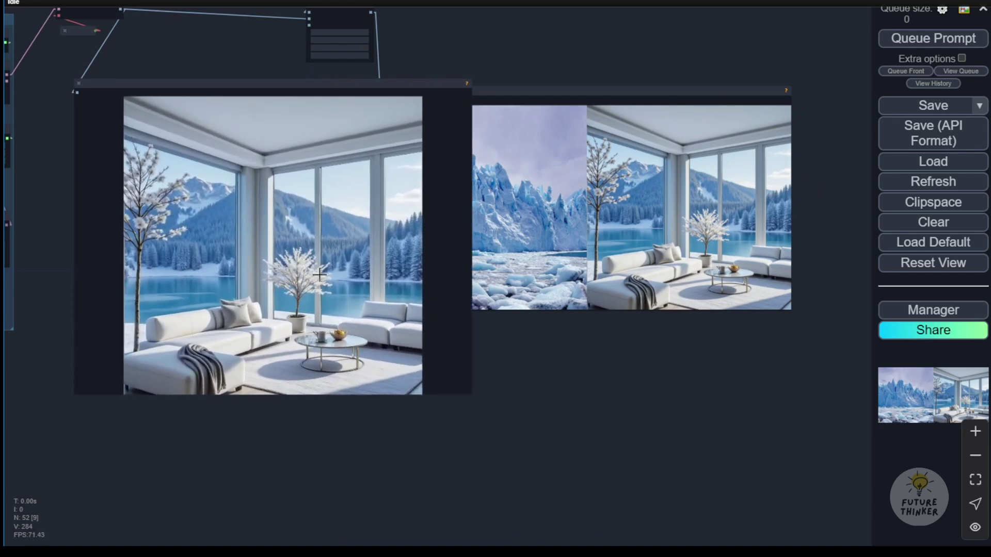
{"action": "scroll", "coordinate": [381, 324], "scroll_direction": "up", "scroll_amount": 3}
{"action": "left_click_drag", "start_coordinate": [584, 387], "coordinate": [743, 429]}
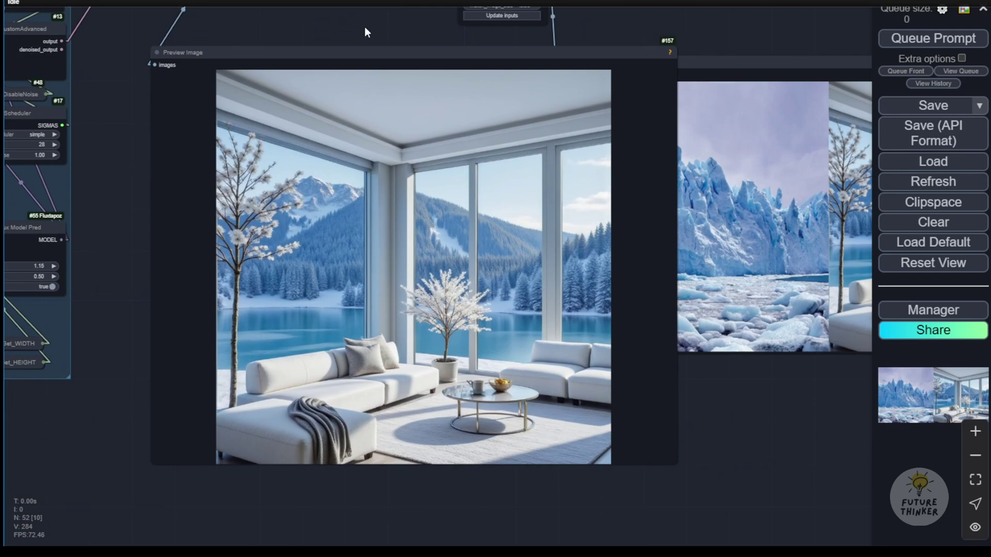
Move both preview nodes left to frame the glacier and icy living-room comparison
{"action": "left_click_drag", "start_coordinate": [347, 51], "coordinate": [292, 47]}
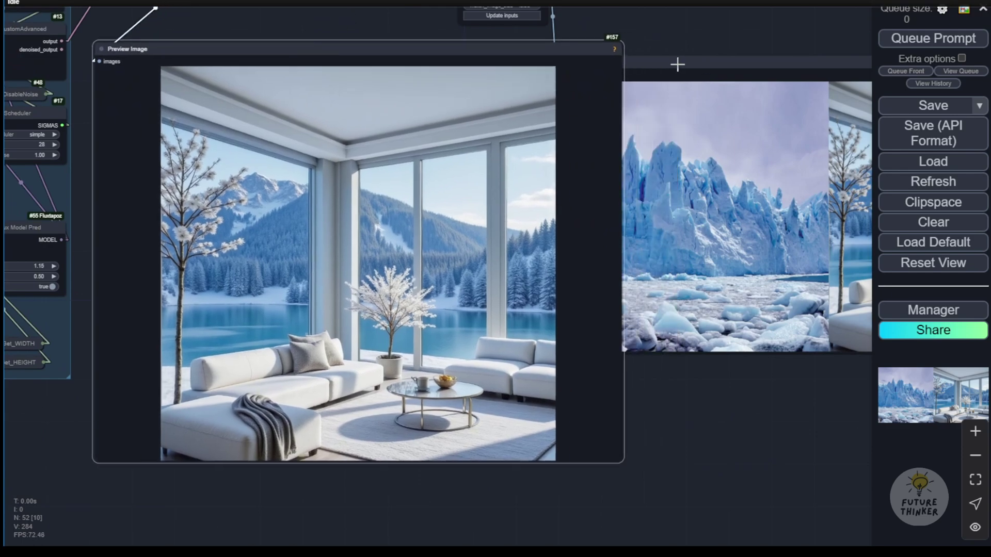
{"action": "left_click", "coordinate": [820, 58]}
{"action": "left_click_drag", "start_coordinate": [820, 59], "coordinate": [748, 56]}
{"action": "scroll", "coordinate": [315, 280], "scroll_direction": "up", "scroll_amount": 5}
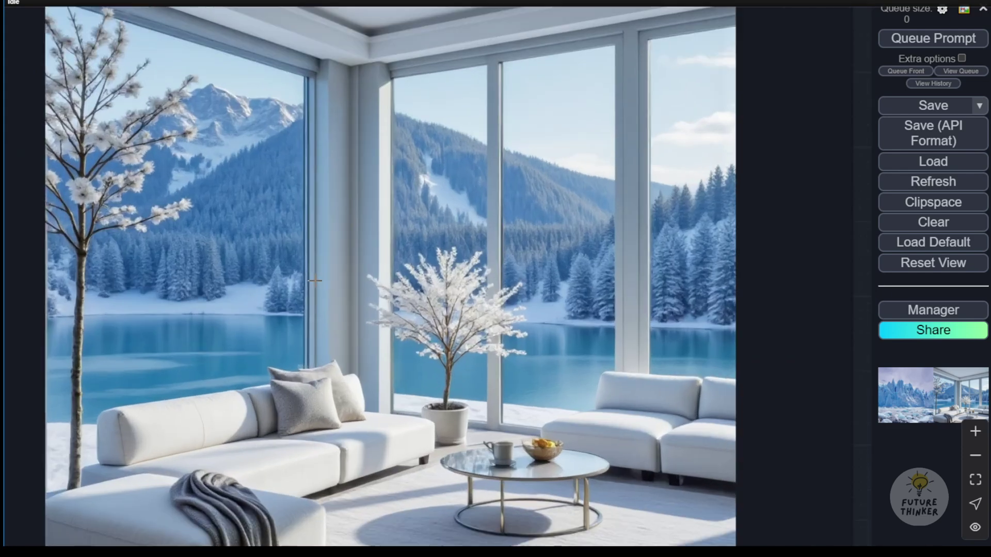
{"action": "scroll", "coordinate": [315, 280], "scroll_direction": "down", "scroll_amount": 2}
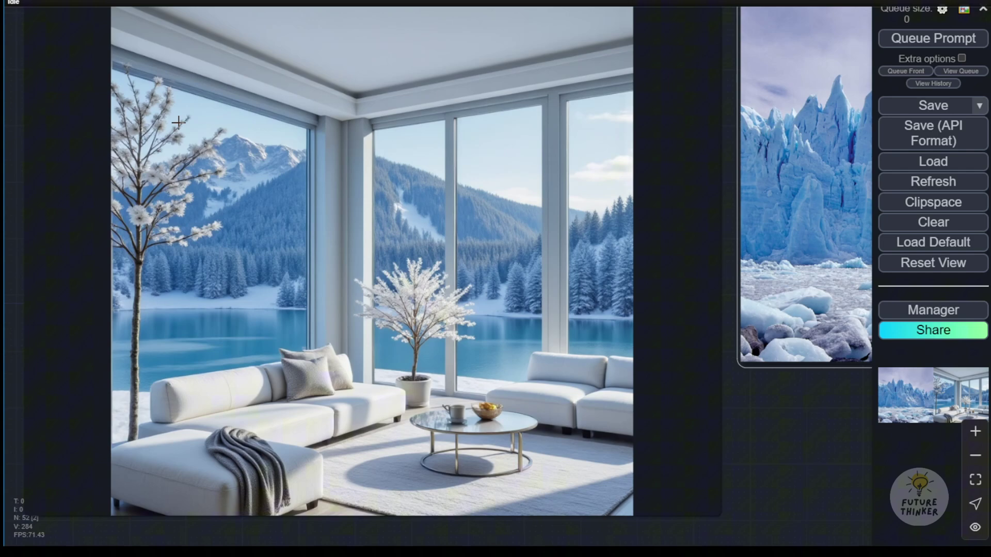
{"action": "left_click_drag", "start_coordinate": [815, 439], "coordinate": [159, 486]}
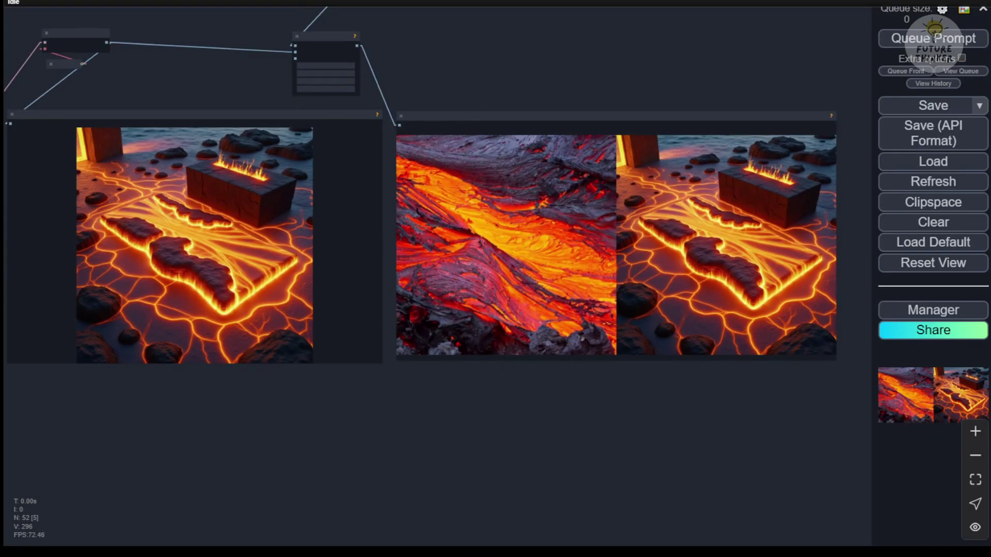
Pan and zoom around the lava Preview Image to compare the glowing lava scene with its reference photo
{"action": "scroll", "coordinate": [674, 289], "scroll_direction": "up", "scroll_amount": 6}
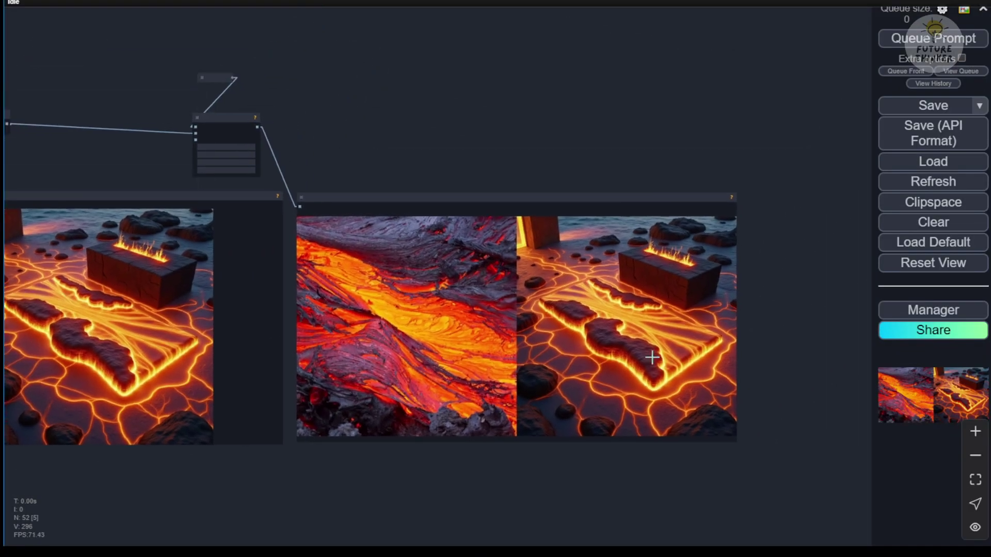
{"action": "scroll", "coordinate": [663, 233], "scroll_direction": "up", "scroll_amount": 1}
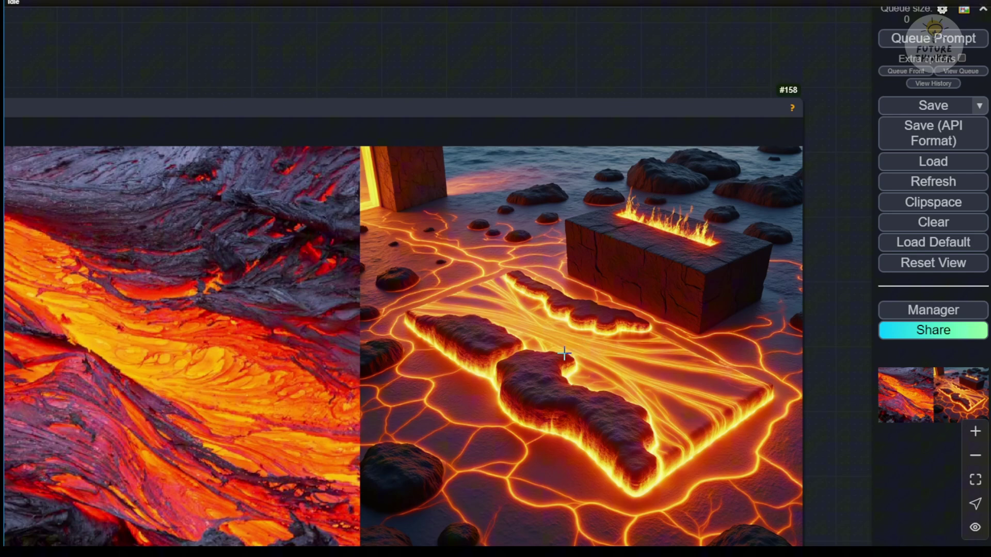
{"action": "left_click_drag", "start_coordinate": [475, 90], "coordinate": [611, 5]}
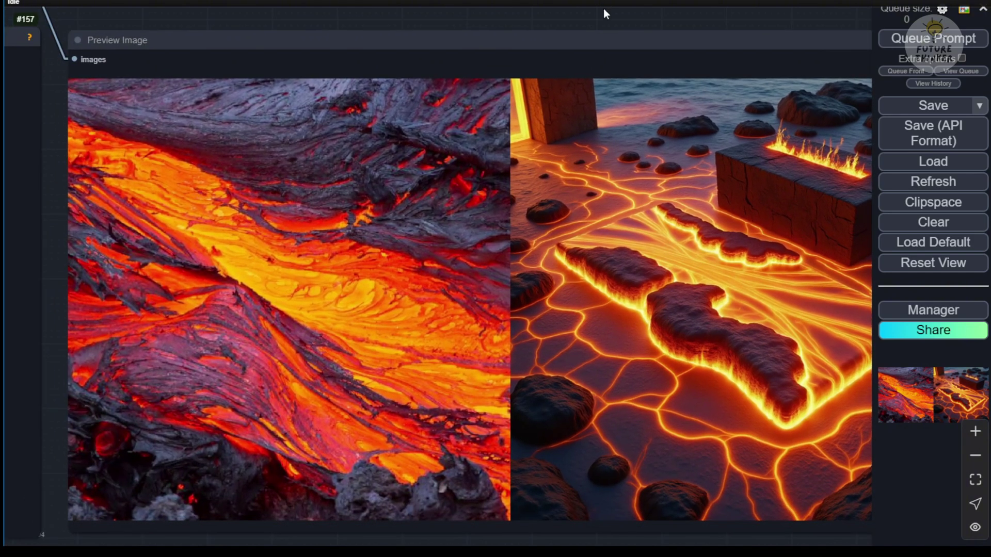
{"action": "left_click_drag", "start_coordinate": [547, 17], "coordinate": [369, 23]}
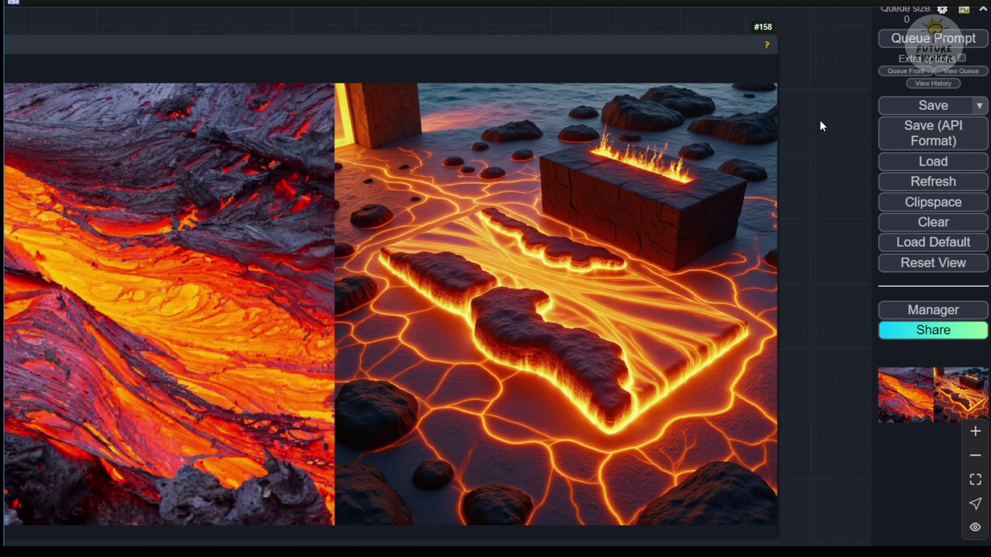
{"action": "left_click_drag", "start_coordinate": [819, 120], "coordinate": [789, 192]}
{"action": "scroll", "coordinate": [666, 219], "scroll_direction": "up", "scroll_amount": 4}
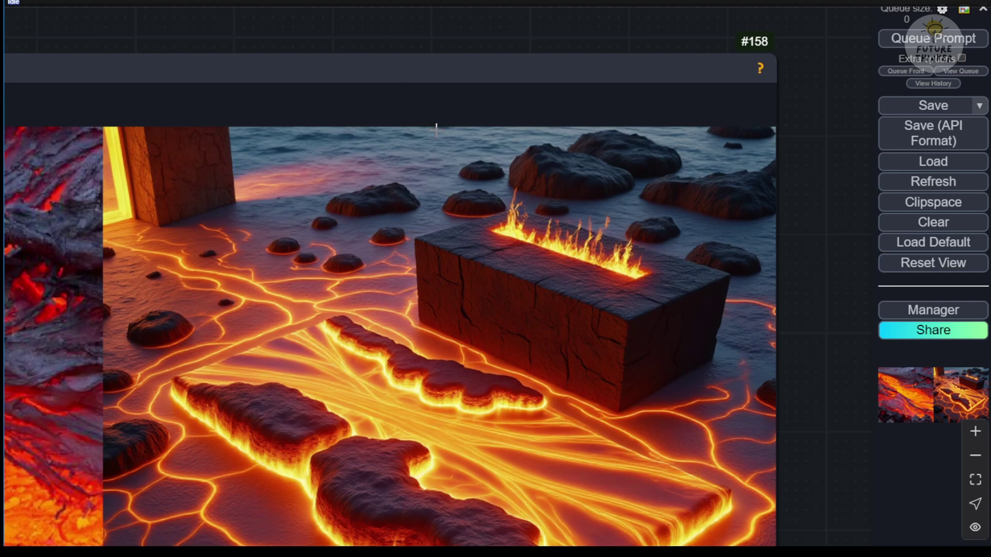
{"action": "scroll", "coordinate": [472, 168], "scroll_direction": "down", "scroll_amount": 4}
{"action": "left_click_drag", "start_coordinate": [713, 321], "coordinate": [789, 232]}
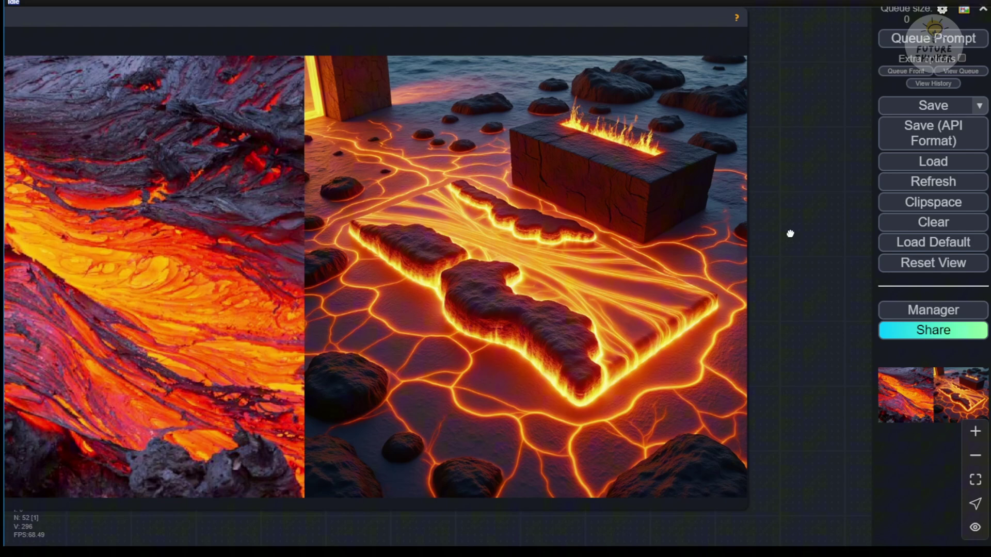
{"action": "scroll", "coordinate": [791, 234], "scroll_direction": "down", "scroll_amount": 3}
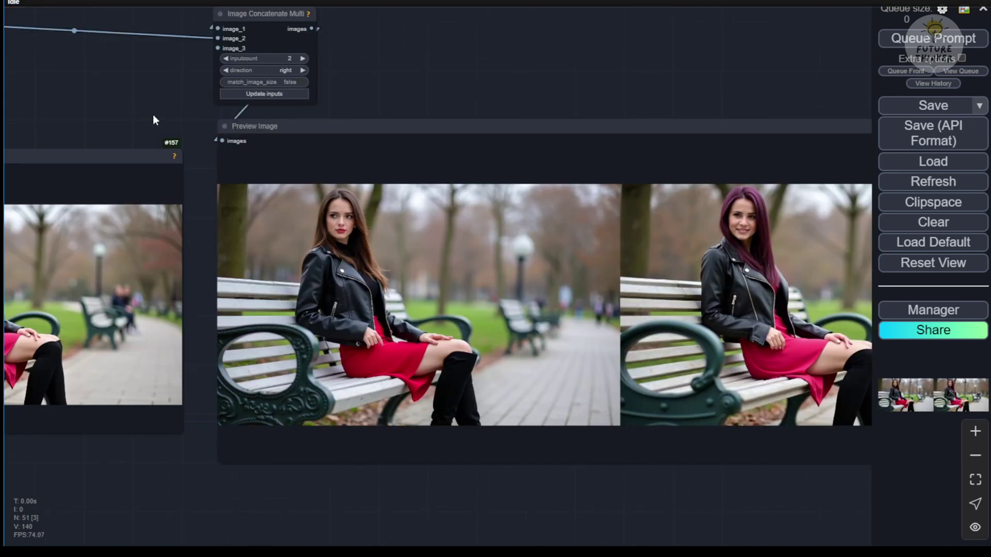
Resize Preview Image node #157 larger to show the purple-haired woman on the park bench
{"action": "left_click_drag", "start_coordinate": [148, 119], "coordinate": [413, 150]}
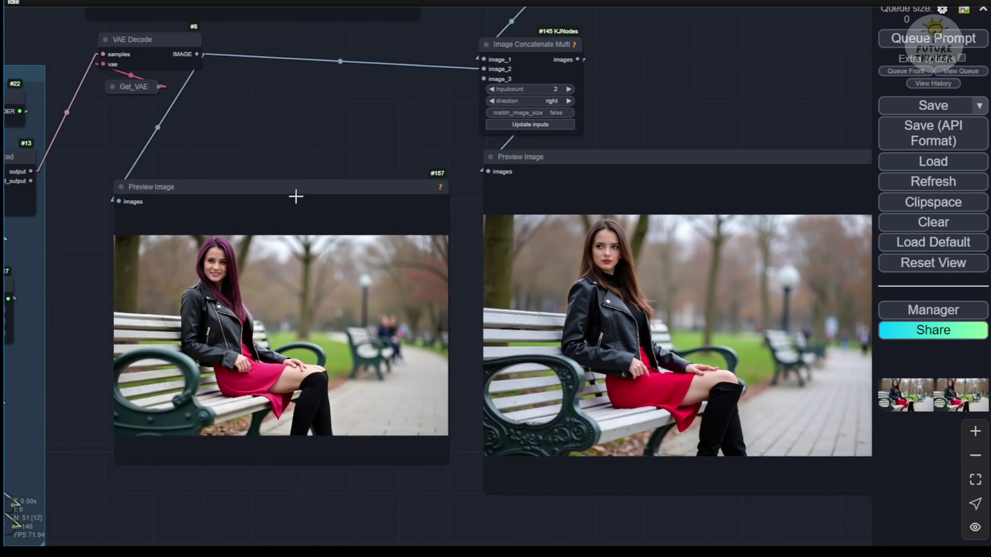
{"action": "left_click", "coordinate": [281, 168]}
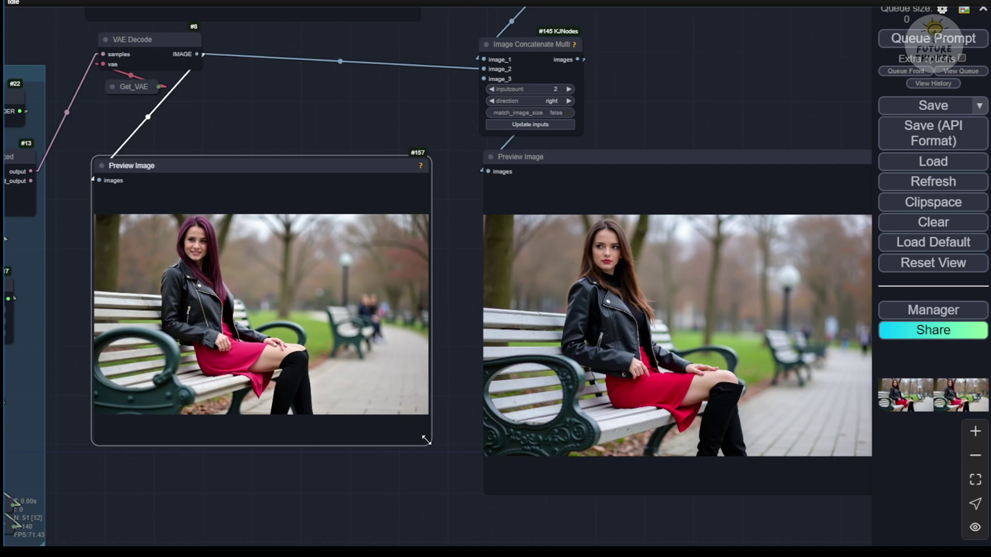
{"action": "left_click_drag", "start_coordinate": [426, 440], "coordinate": [471, 508]}
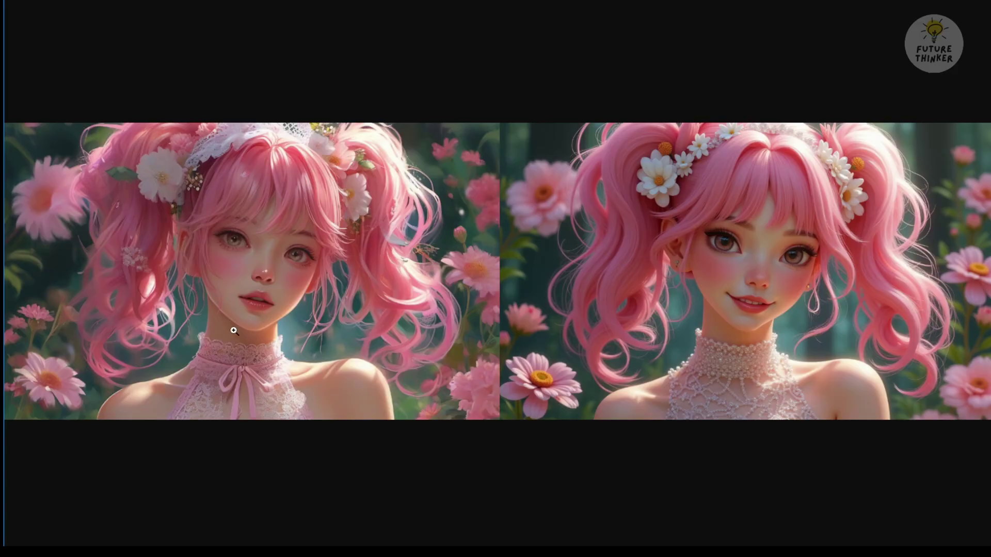
Zoom in on the pink-haired portrait pair in the image viewer, then zoom back out
{"action": "left_click", "coordinate": [162, 313]}
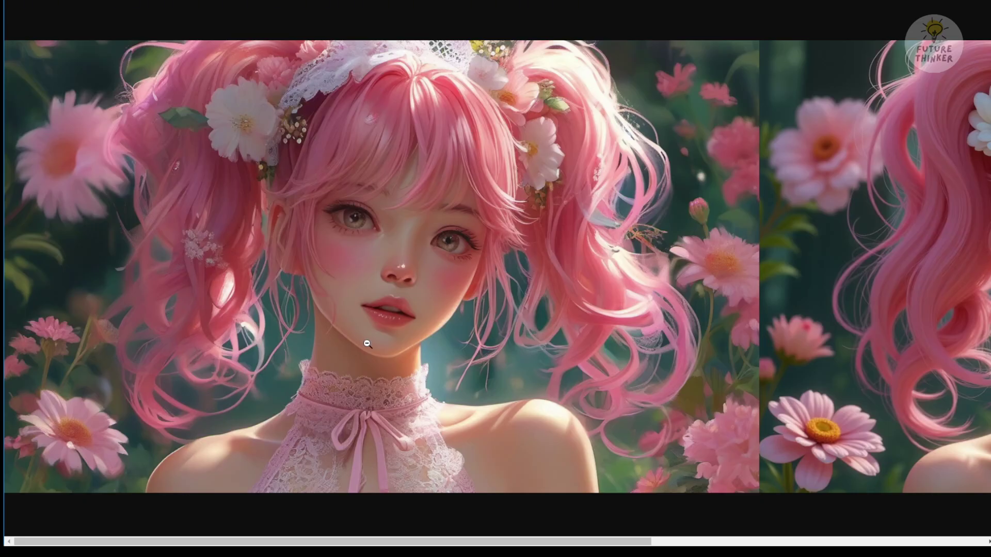
{"action": "left_click", "coordinate": [477, 341]}
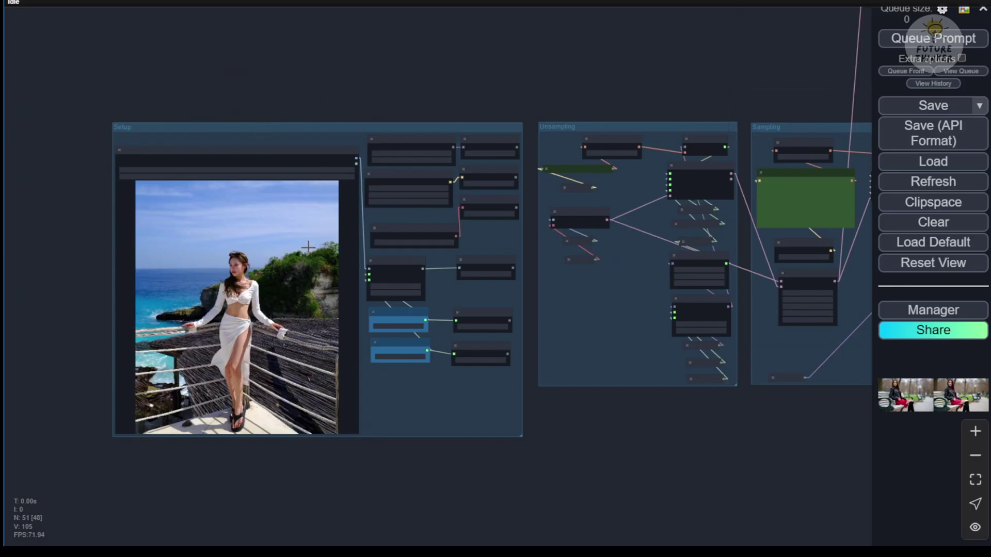
Queue the balcony photo and view the grey alien beach result in Preview Image #96
{"action": "scroll", "coordinate": [294, 252], "scroll_direction": "up", "scroll_amount": 2}
{"action": "scroll", "coordinate": [294, 251], "scroll_direction": "up", "scroll_amount": 1}
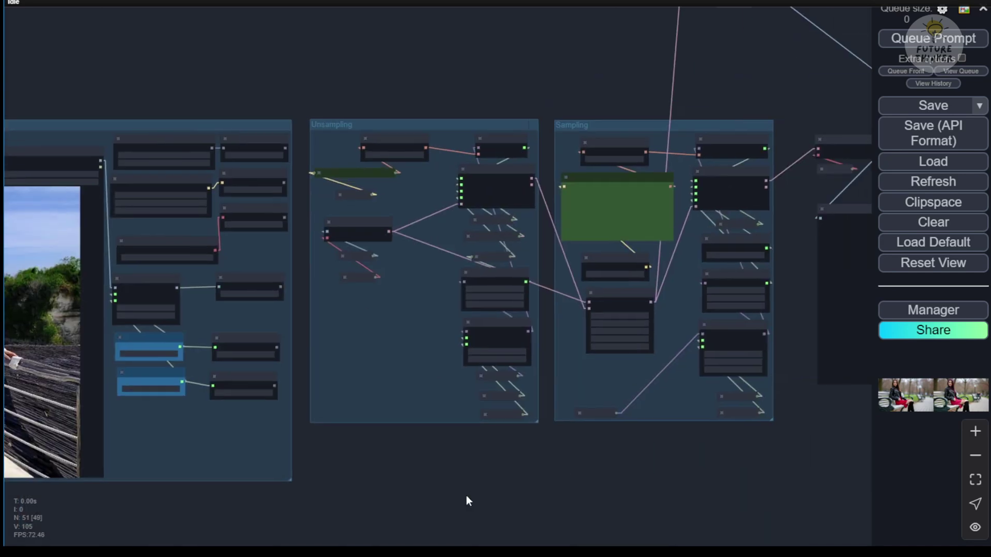
{"action": "left_click", "coordinate": [952, 38]}
{"action": "scroll", "coordinate": [748, 104], "scroll_direction": "down", "scroll_amount": 2}
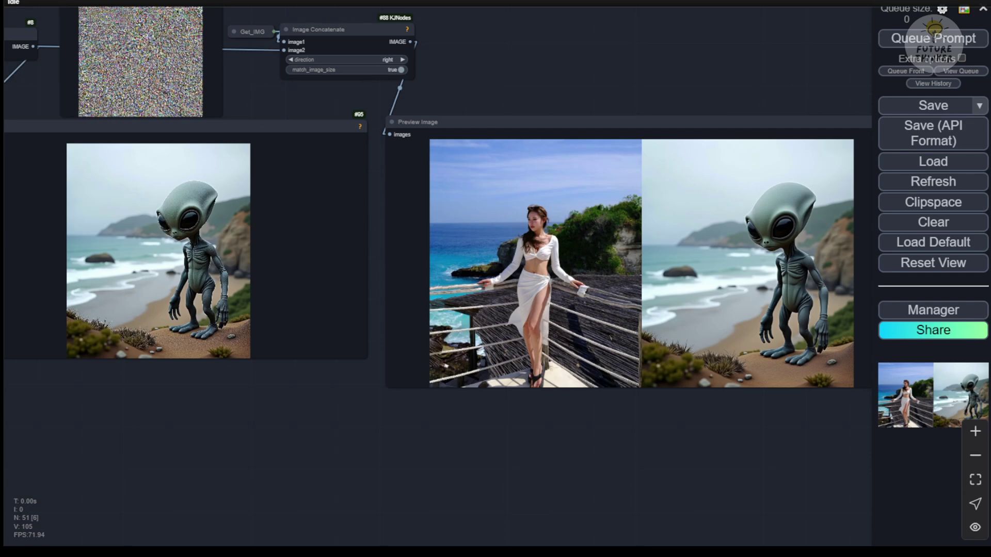
{"action": "left_click_drag", "start_coordinate": [701, 464], "coordinate": [520, 504]}
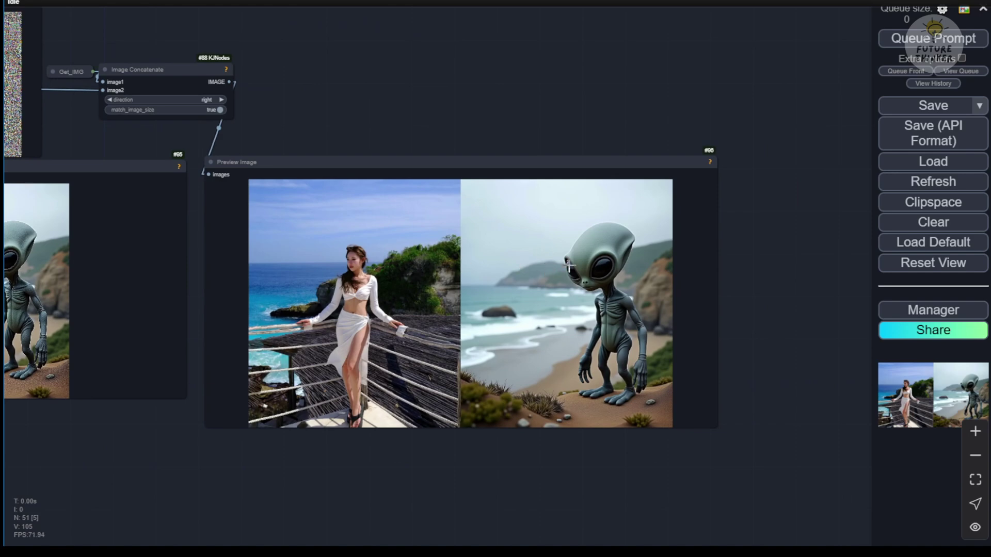
{"action": "scroll", "coordinate": [567, 265], "scroll_direction": "up", "scroll_amount": 4}
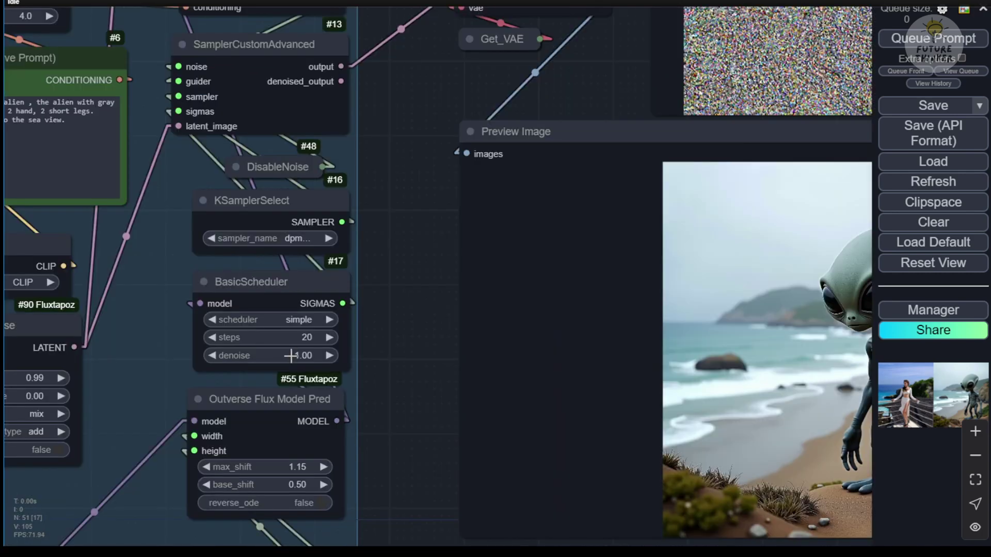
Set the BasicScheduler denoise to 0.80 and queue the prompt again
{"action": "left_click", "coordinate": [291, 355]}
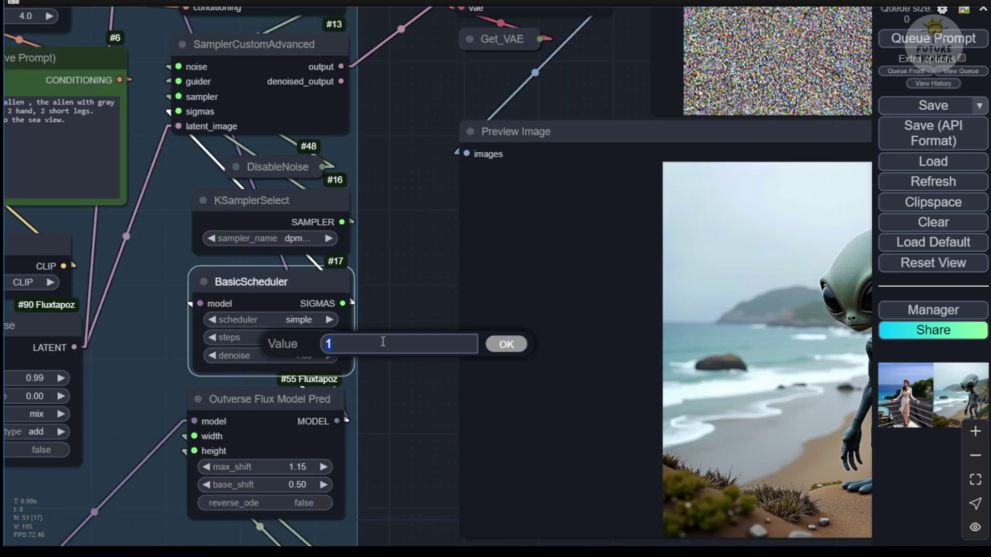
{"action": "type", "text": "0.8"}
{"action": "key", "text": "Return"}
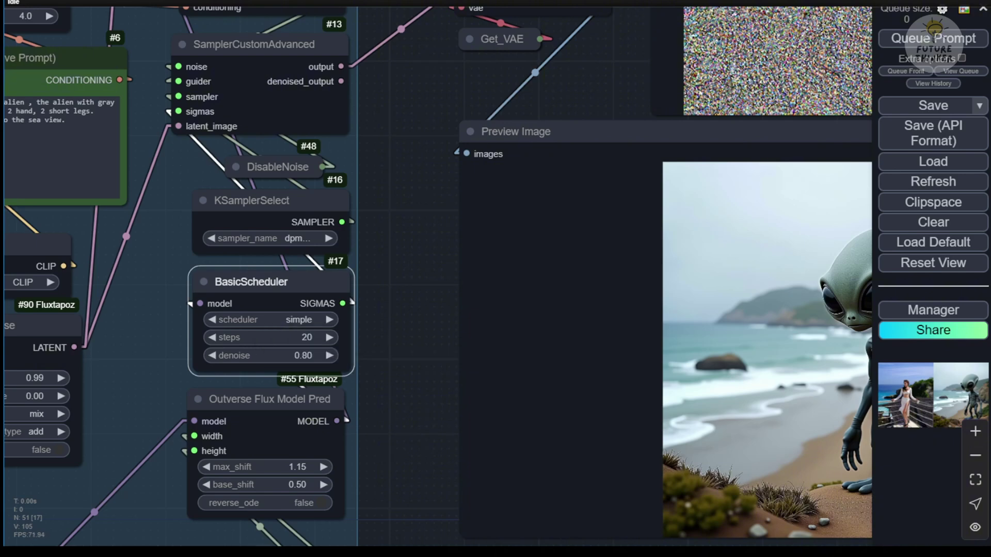
{"action": "left_click", "coordinate": [909, 38]}
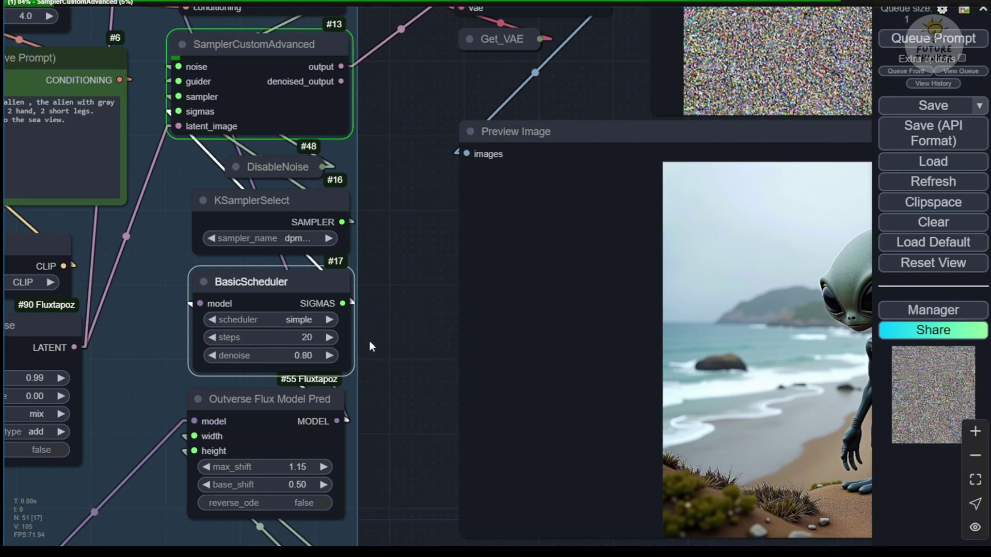
Pan to Preview Image #96 to view the cartoon-style alien on the seaside steps
{"action": "scroll", "coordinate": [413, 367], "scroll_direction": "down", "scroll_amount": 2}
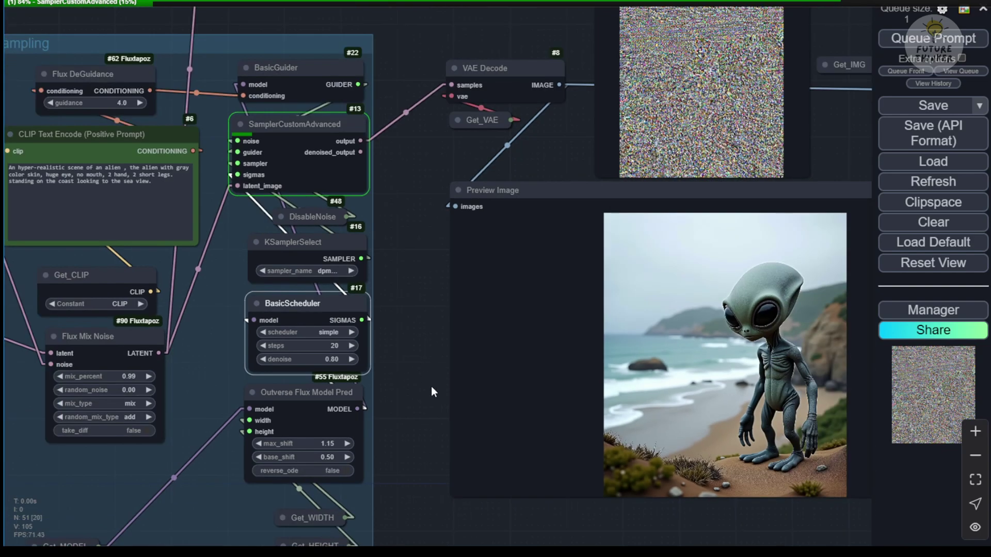
{"action": "left_click_drag", "start_coordinate": [432, 386], "coordinate": [22, 328]}
{"action": "left_click_drag", "start_coordinate": [845, 468], "coordinate": [291, 479]}
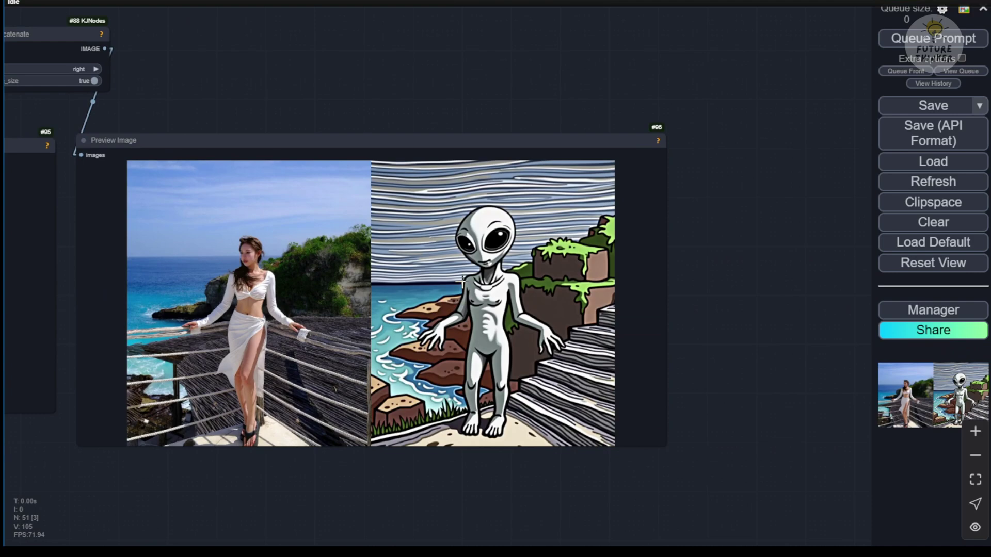
{"action": "scroll", "coordinate": [516, 331], "scroll_direction": "up", "scroll_amount": 6}
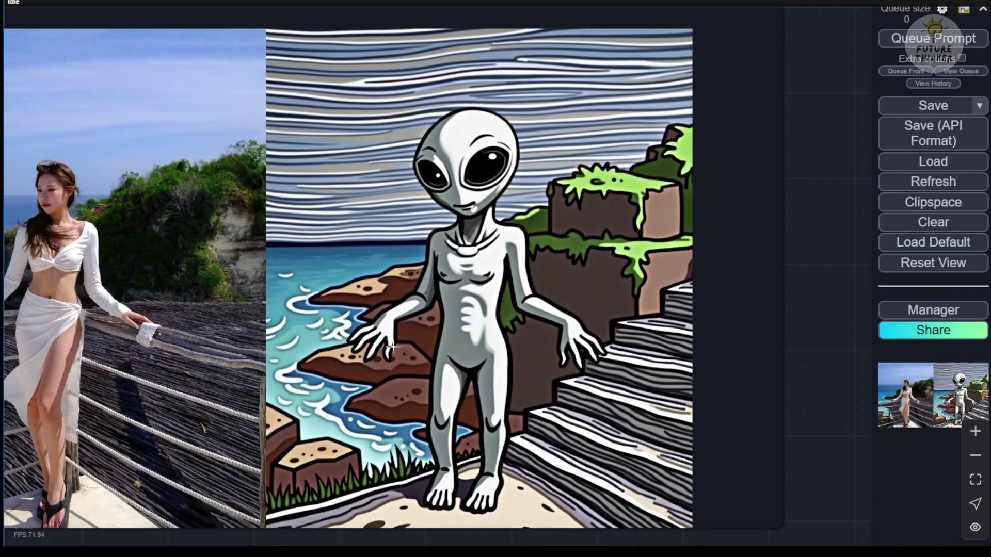
{"action": "scroll", "coordinate": [407, 472], "scroll_direction": "down", "scroll_amount": 1}
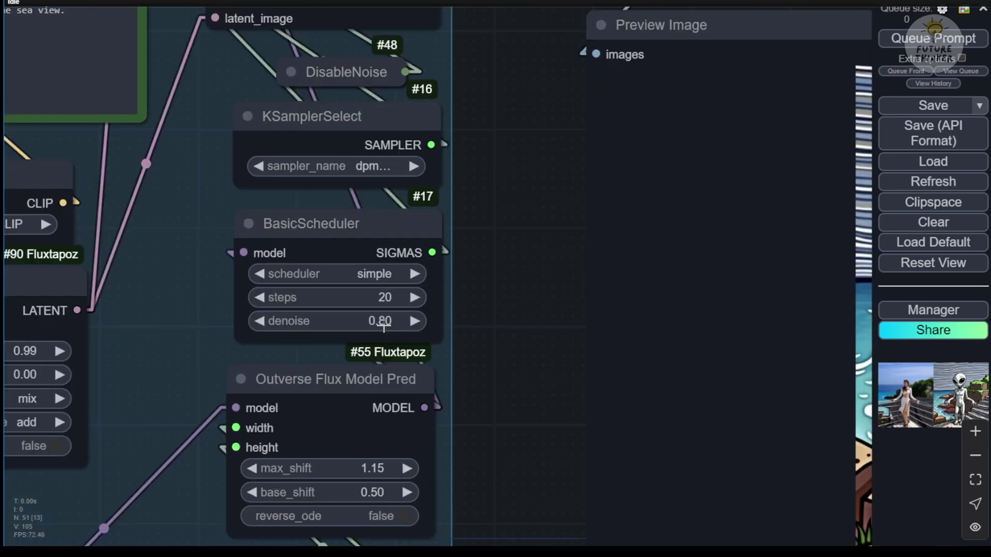
Change the BasicScheduler denoise value to 0.5
{"action": "left_click_drag", "start_coordinate": [402, 358], "coordinate": [384, 326]}
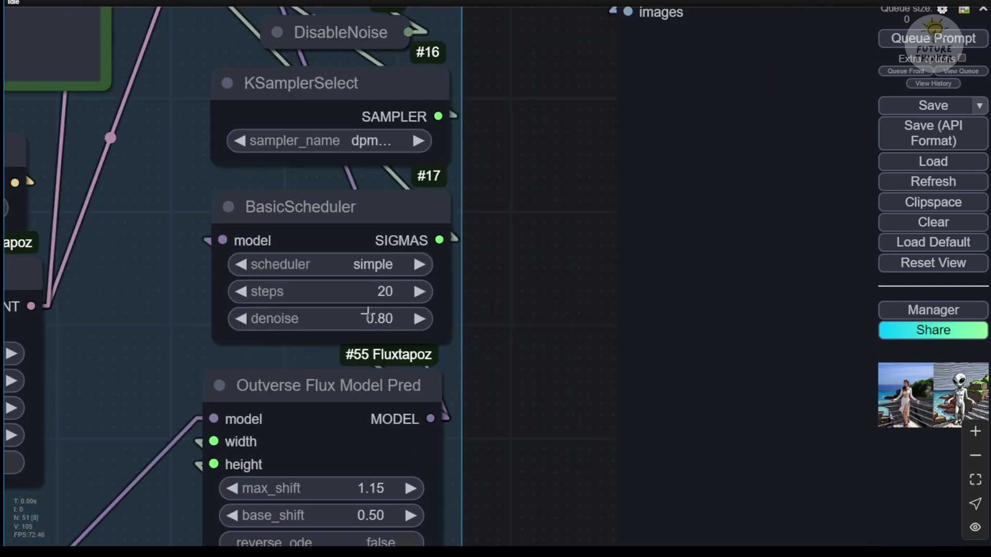
{"action": "left_click", "coordinate": [369, 316]}
{"action": "type", "text": "0."}
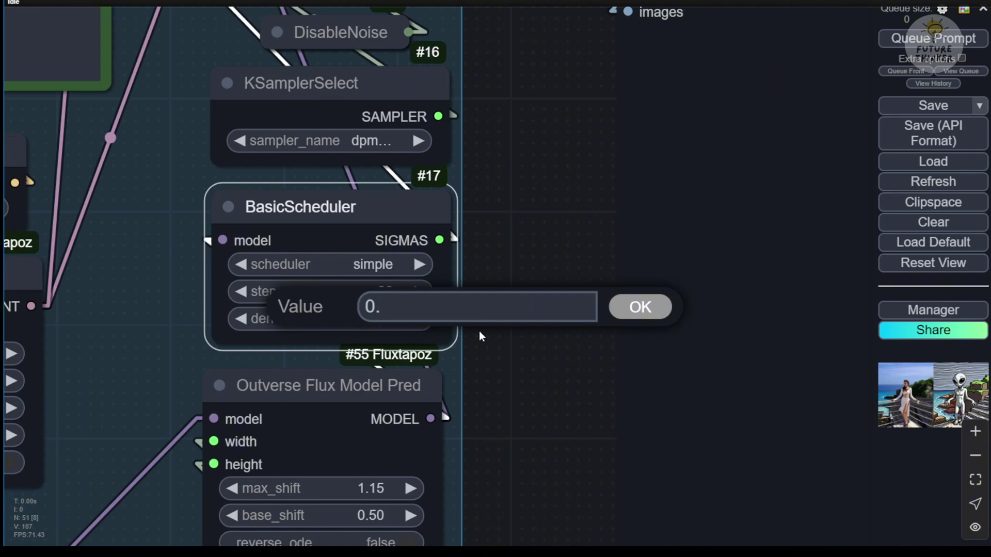
{"action": "type", "text": "5"}
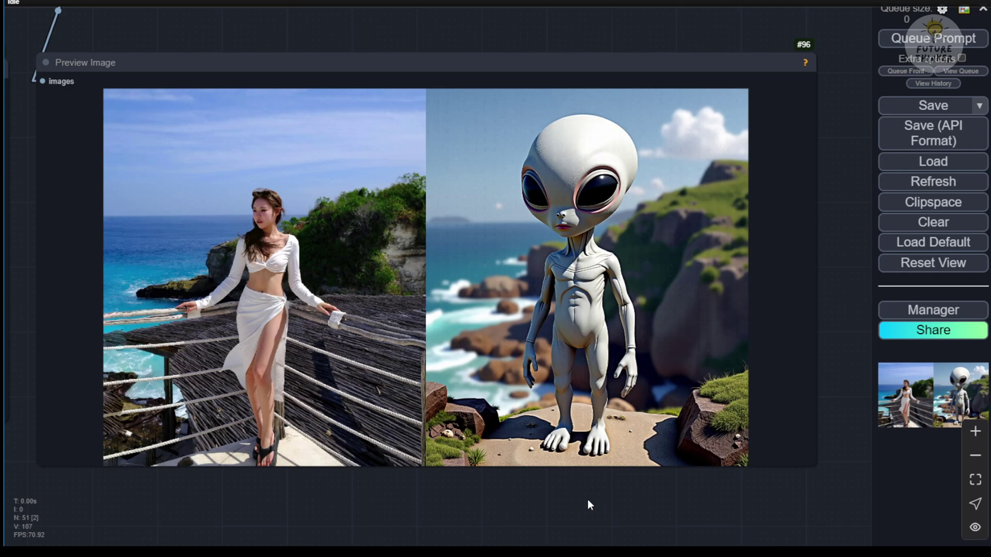
Pan and zoom to the Preview Image to inspect the new white alien result
{"action": "left_click_drag", "start_coordinate": [588, 505], "coordinate": [601, 529]}
{"action": "scroll", "coordinate": [586, 364], "scroll_direction": "up", "scroll_amount": 3}
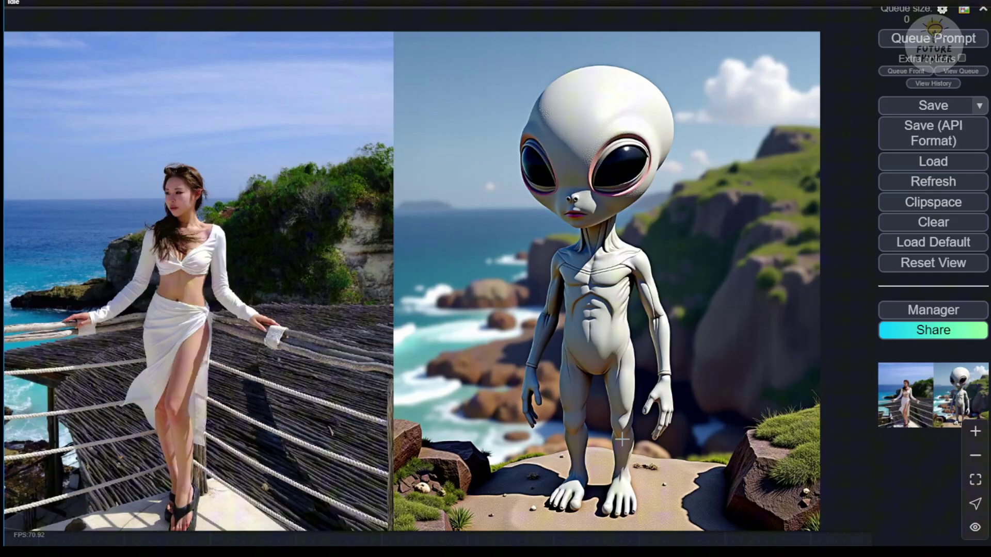
{"action": "scroll", "coordinate": [700, 447], "scroll_direction": "down", "scroll_amount": 4}
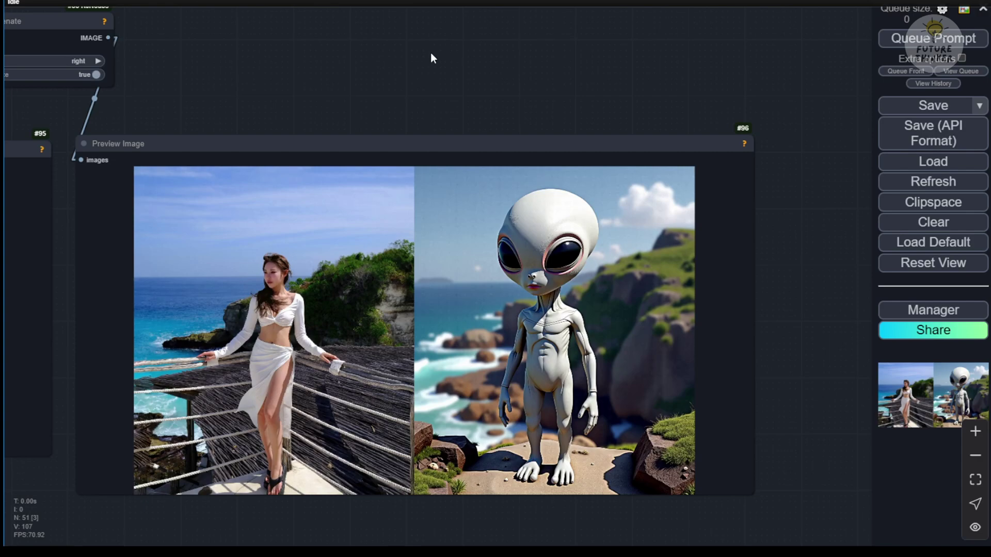
{"action": "scroll", "coordinate": [296, 126], "scroll_direction": "down", "scroll_amount": 5}
{"action": "scroll", "coordinate": [297, 127], "scroll_direction": "down", "scroll_amount": 5}
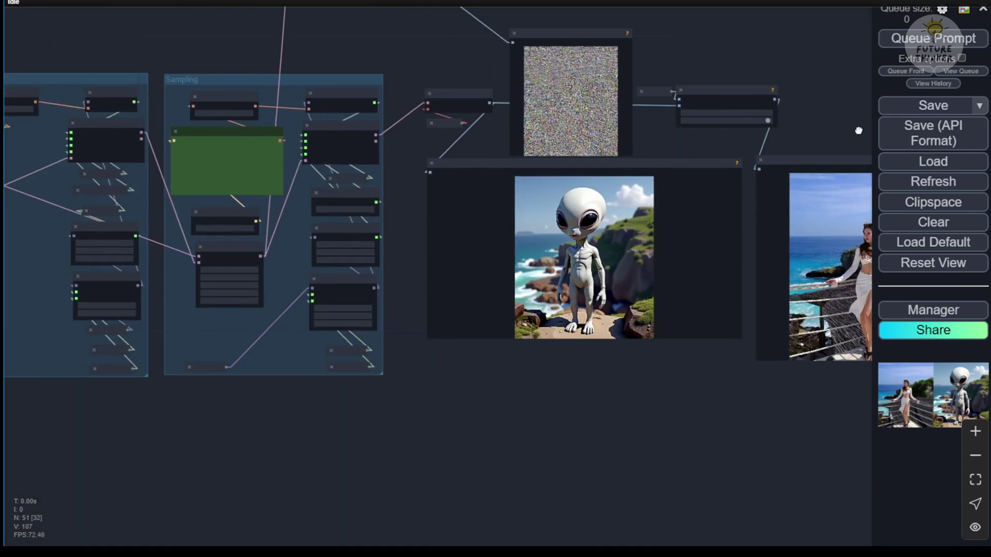
Pan across the graph to the lava workflow's fire-and-lava render beside its reference photo
{"action": "left_click_drag", "start_coordinate": [285, 93], "coordinate": [388, 77]}
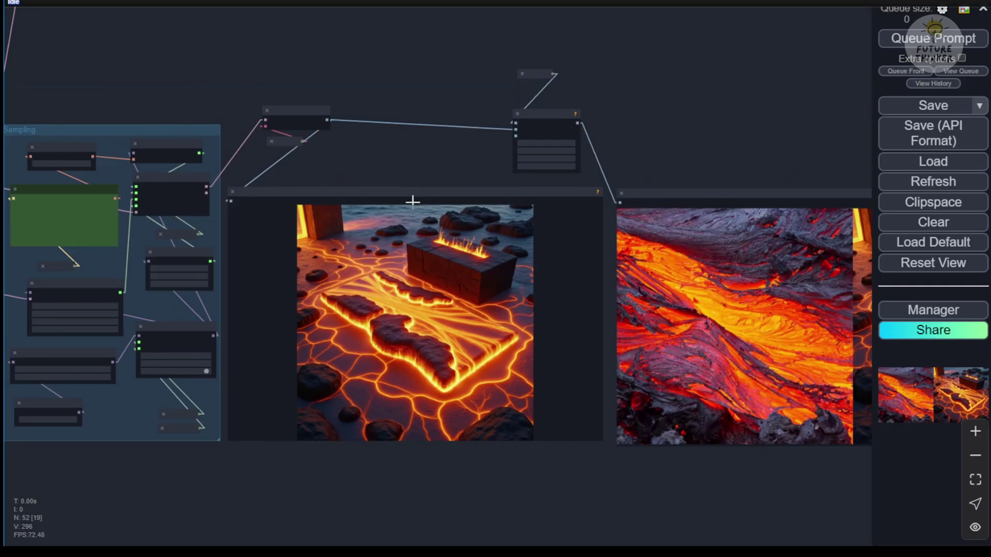
{"action": "left_click_drag", "start_coordinate": [404, 119], "coordinate": [272, 104]}
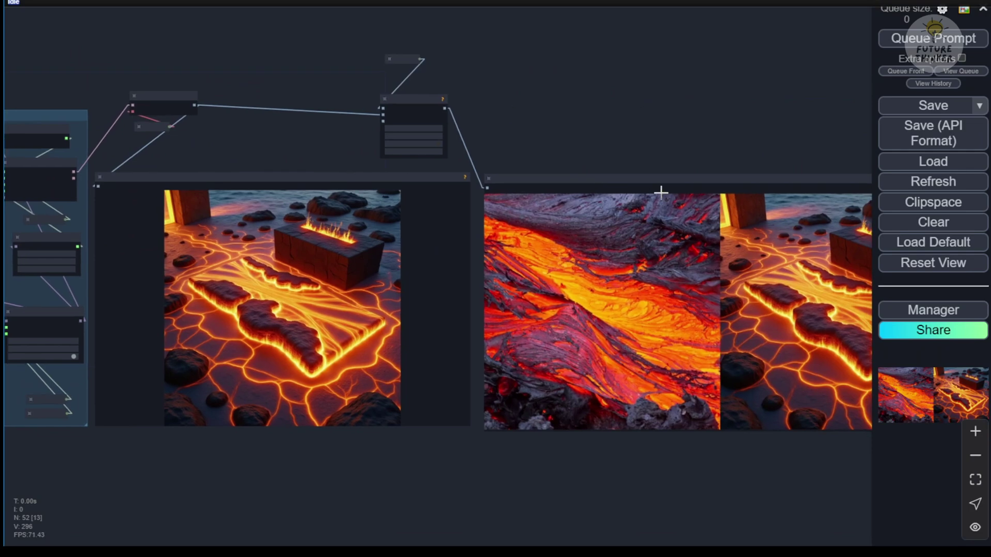